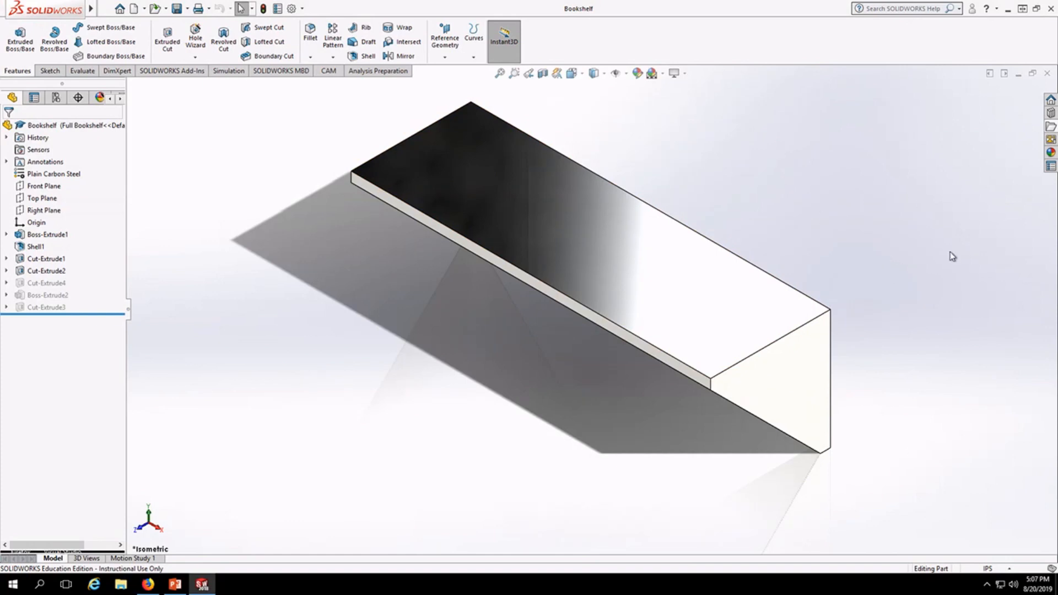
middle_click_drag(951, 255, 802, 286)
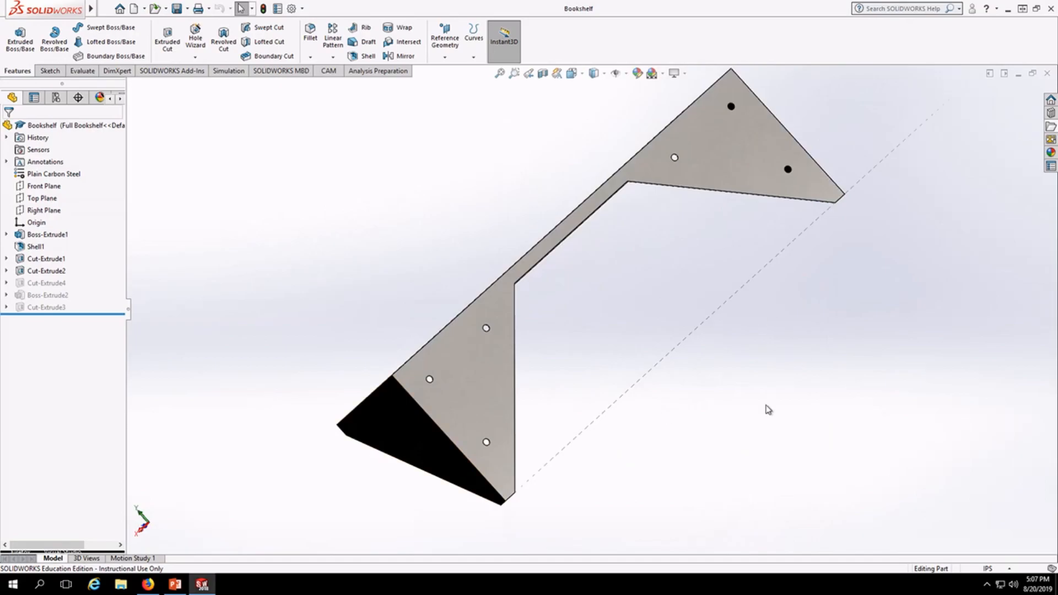
middle_click_drag(767, 408, 571, 229)
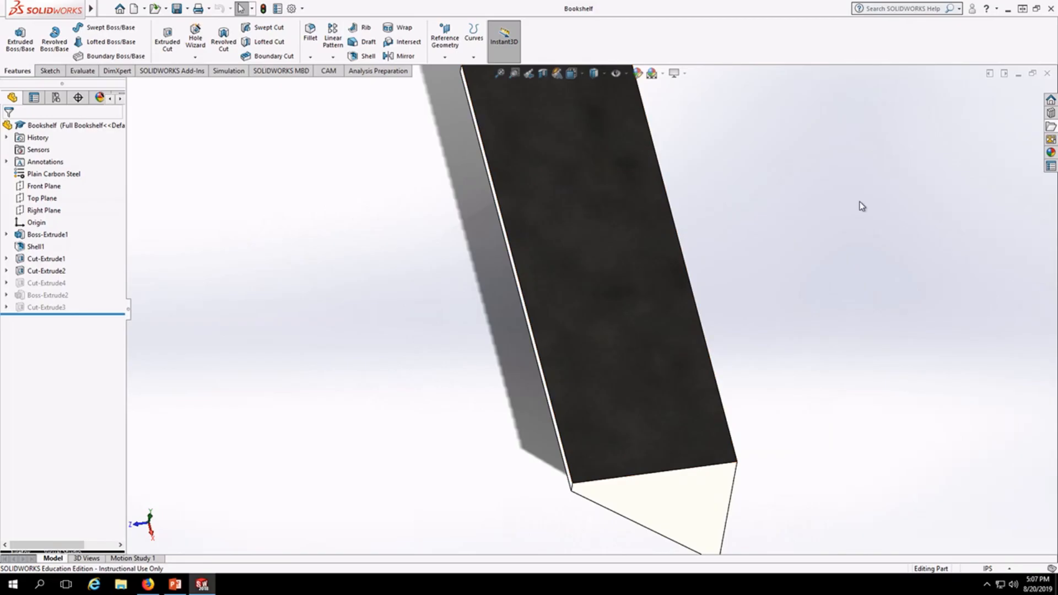
key("ctrl+7")
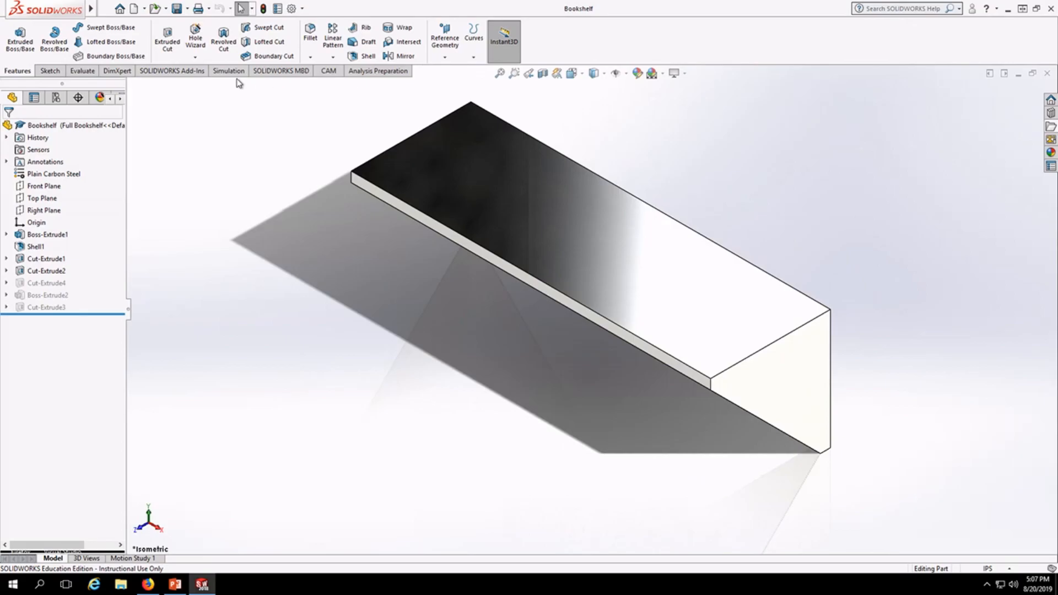
Step: Create a new static simulation study named Static 1 for the bookshelf part
left_click(184, 72)
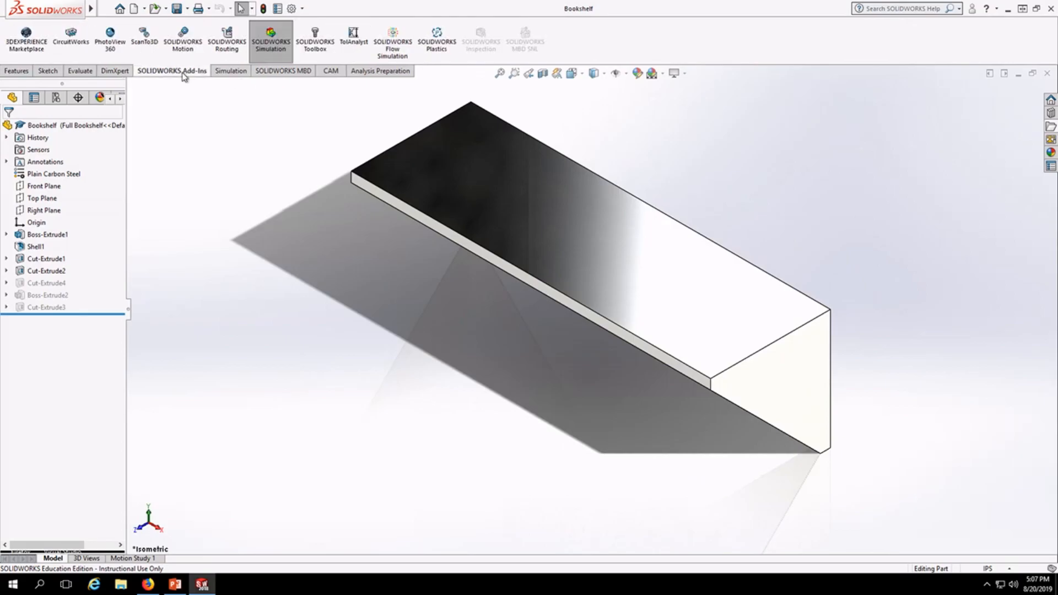
left_click(273, 46)
left_click(233, 73)
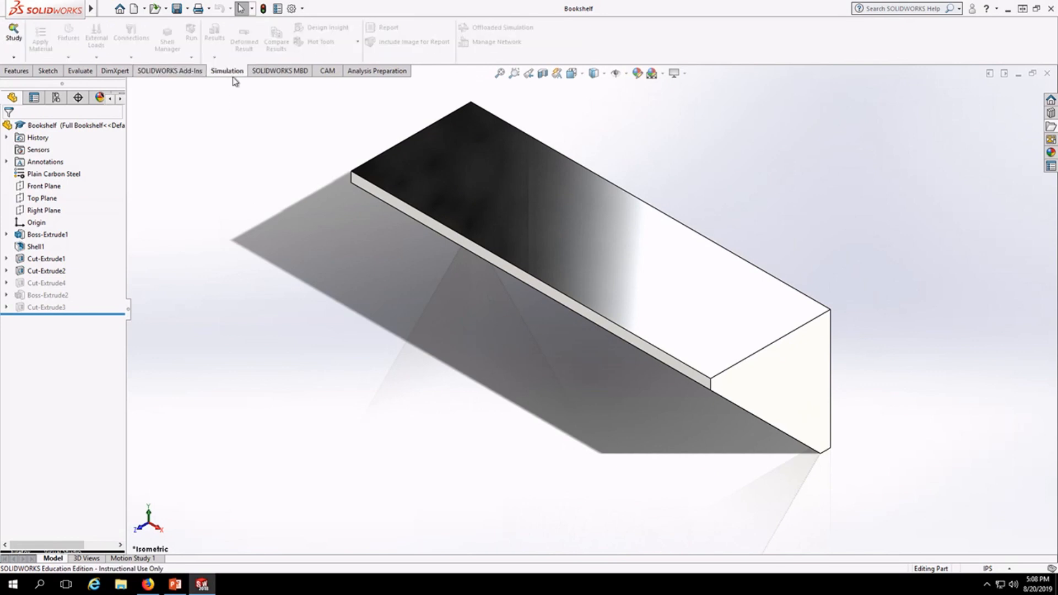
left_click(19, 36)
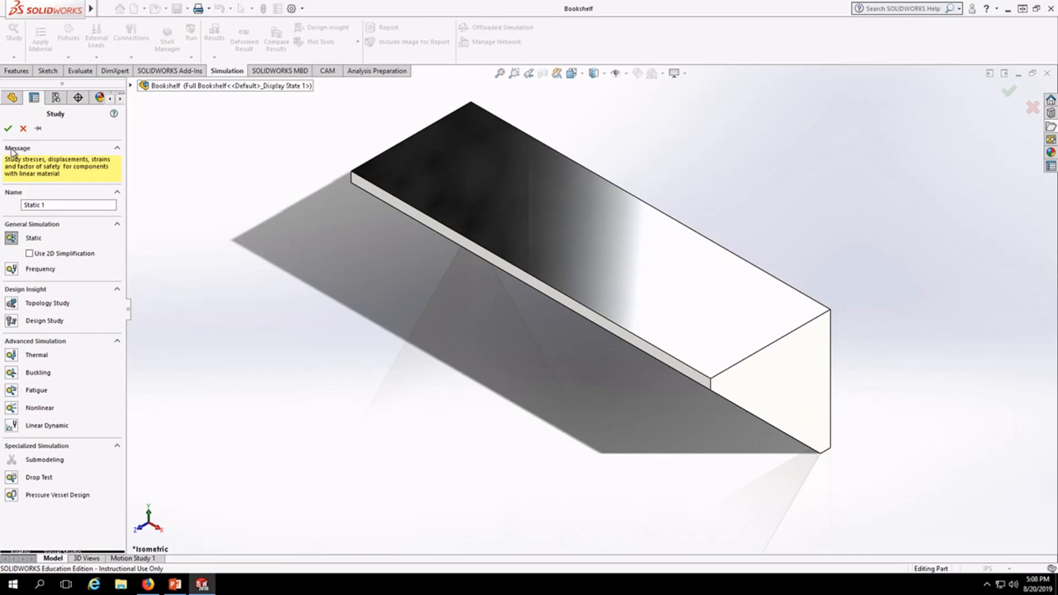
left_click(9, 128)
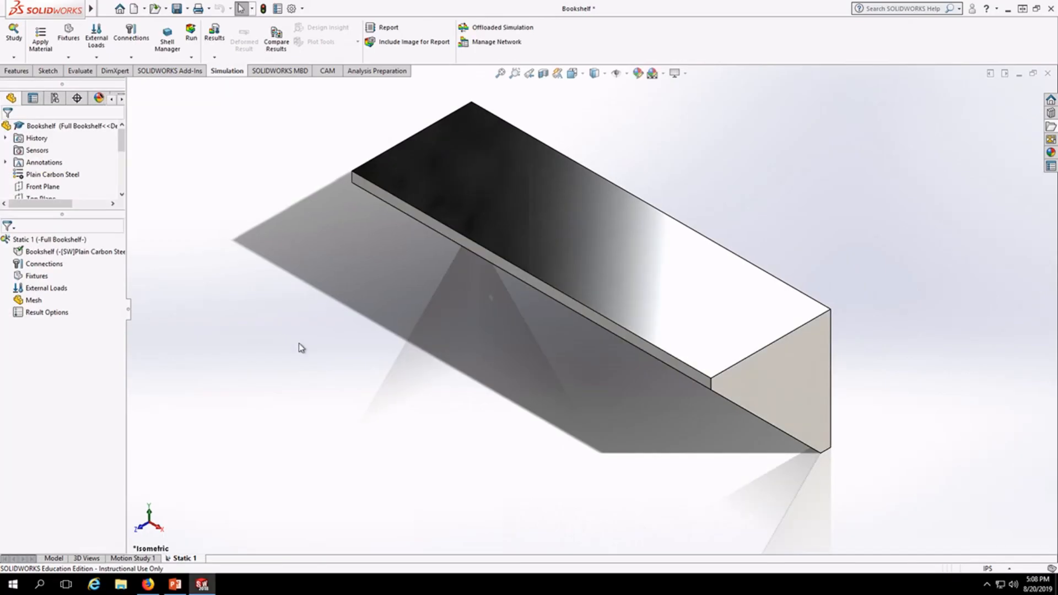
Step: Check the material assigned to the Bookshelf body in the static study
right_click(72, 256)
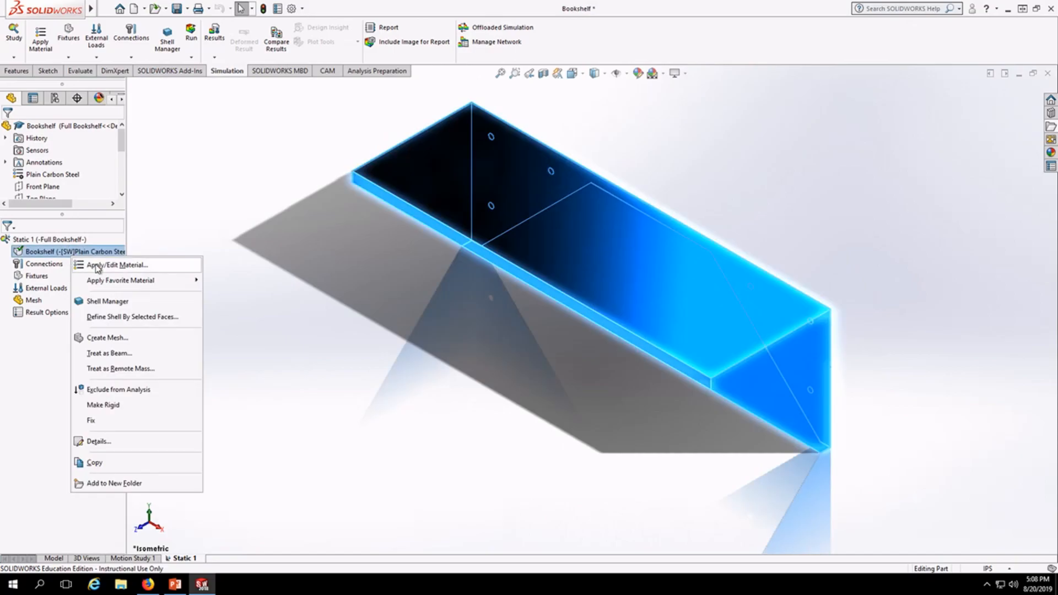
left_click(97, 266)
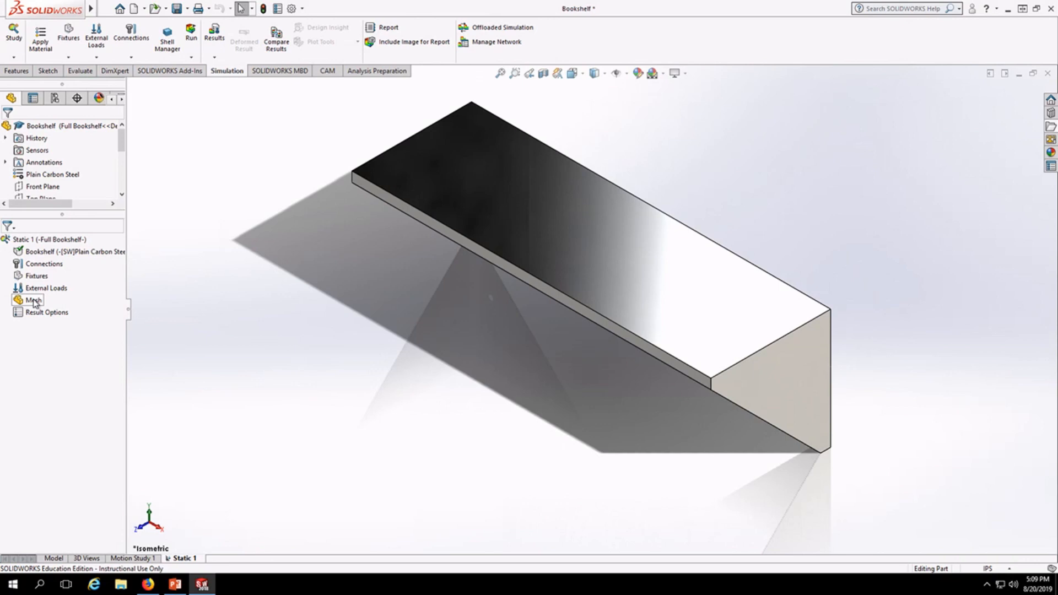
left_click(34, 301)
Step: Add a Fixed Geometry fixture to the inner faces of the six mounting holes in the bookshelf's back plate
right_click(36, 277)
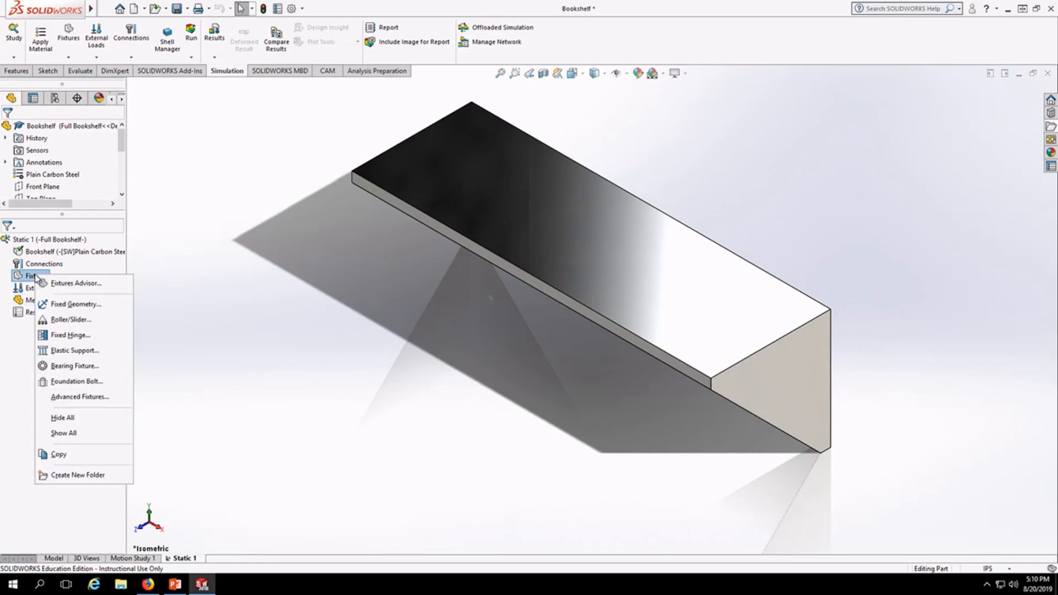
left_click(58, 287)
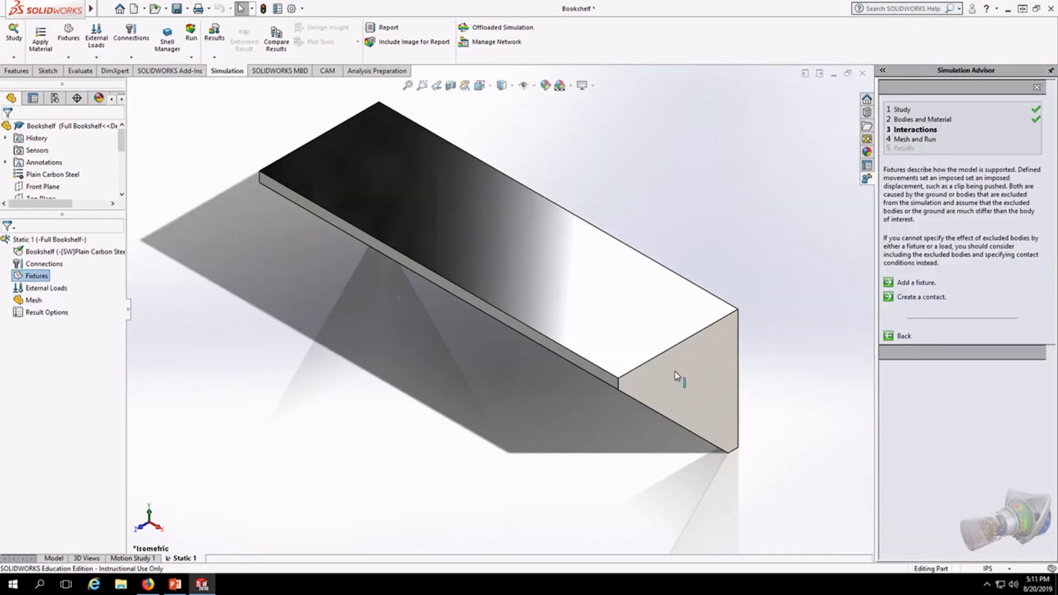
left_click(888, 285)
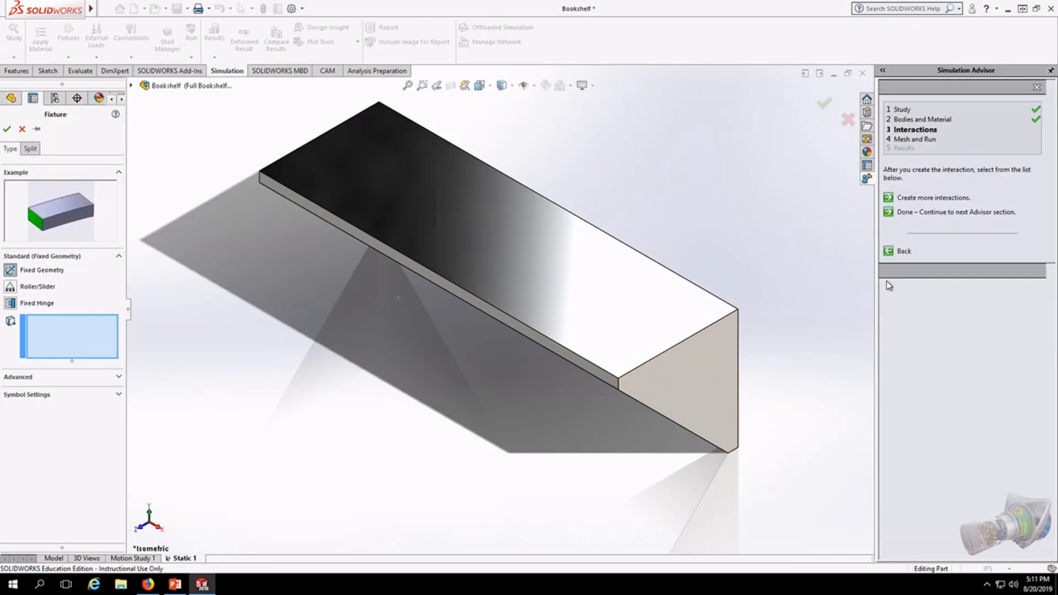
left_click(505, 254)
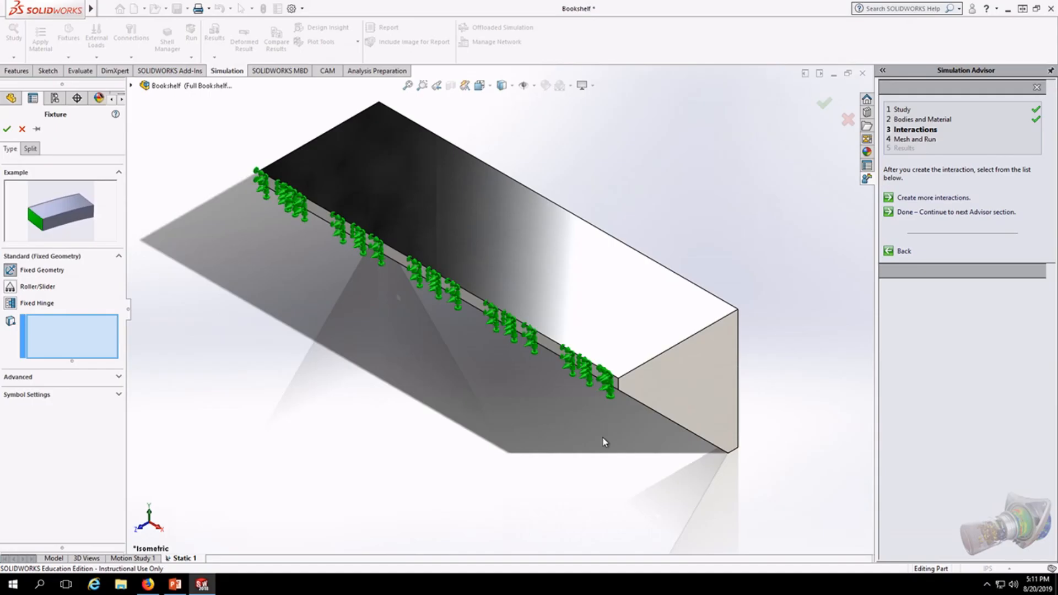
middle_click_drag(752, 300, 632, 330)
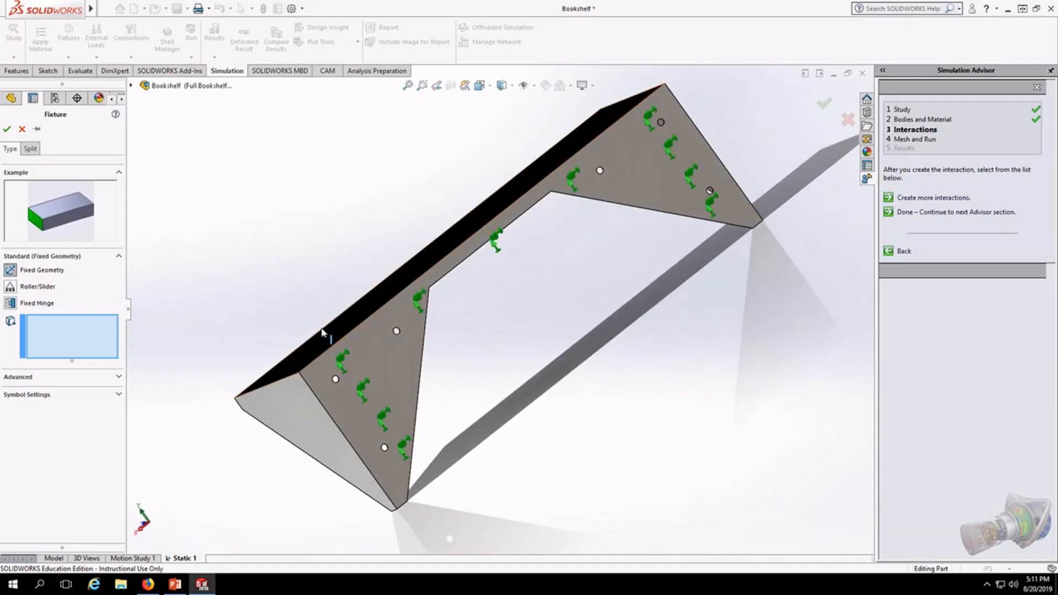
scroll(463, 333, "down", 10)
scroll(481, 353, "down", 8)
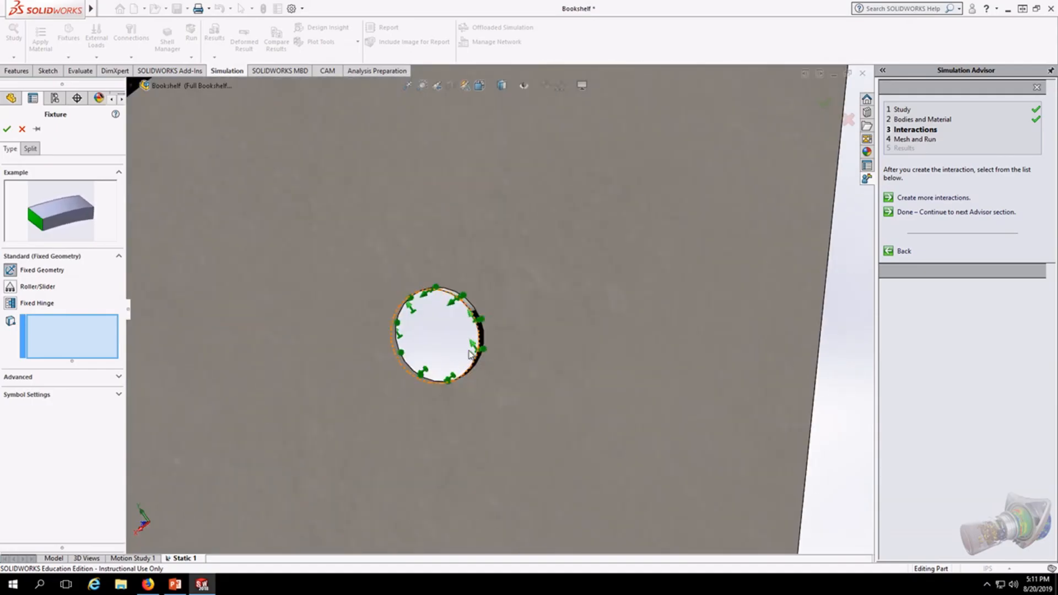
left_click(499, 290)
key("f")
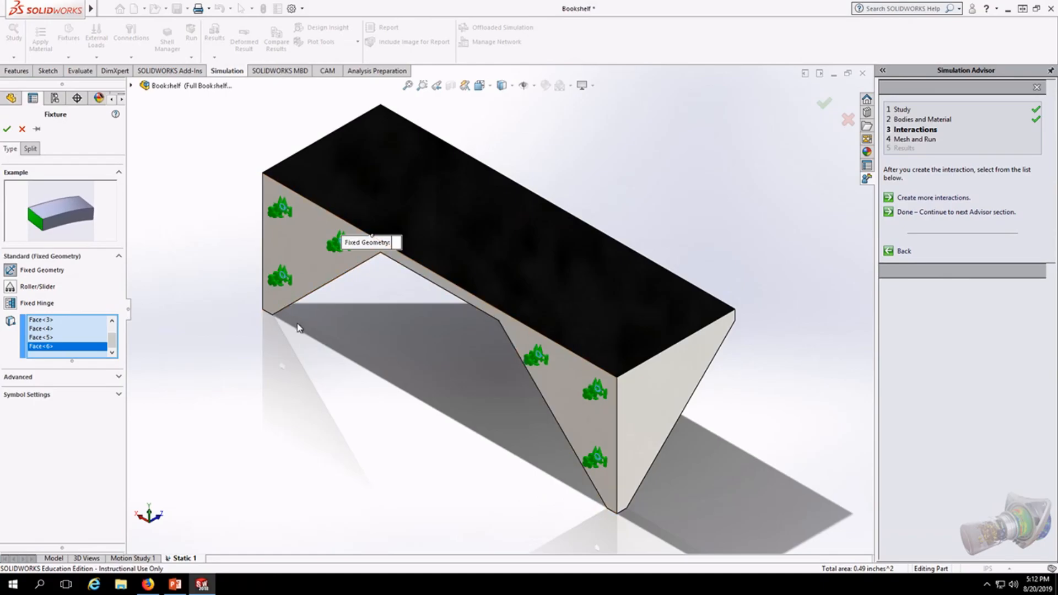
left_click(8, 130)
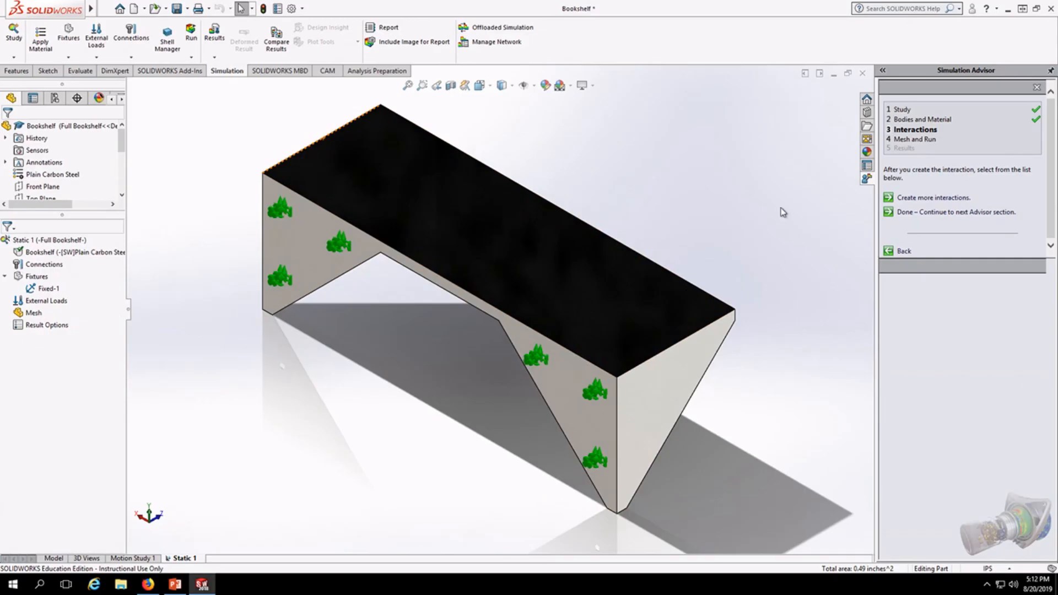
Step: Add a Roller/Slider fixture to the flat back face of the bookshelf that rests against the wall
left_click(893, 200)
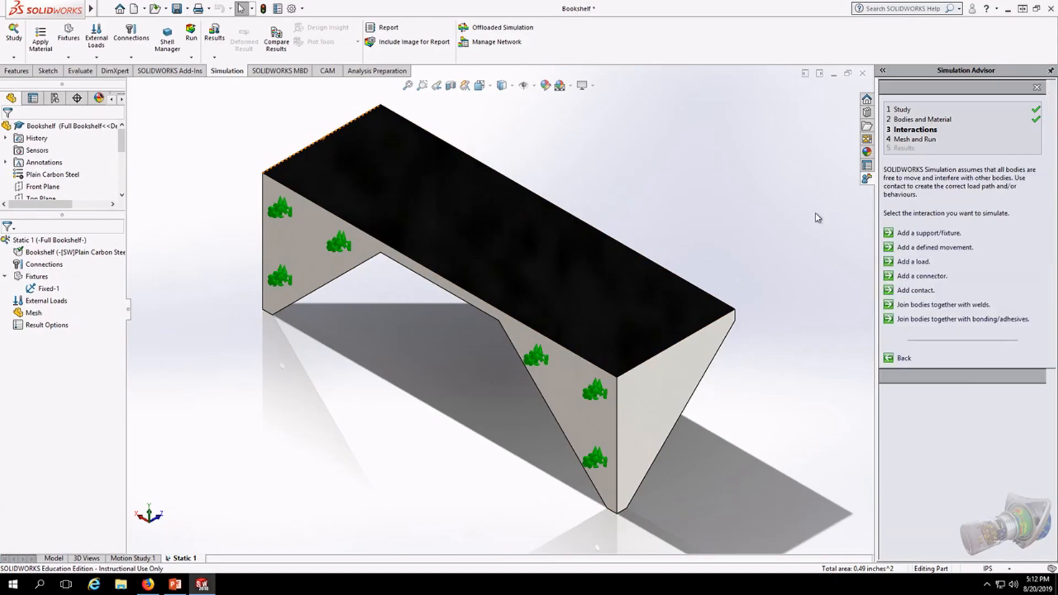
left_click(916, 235)
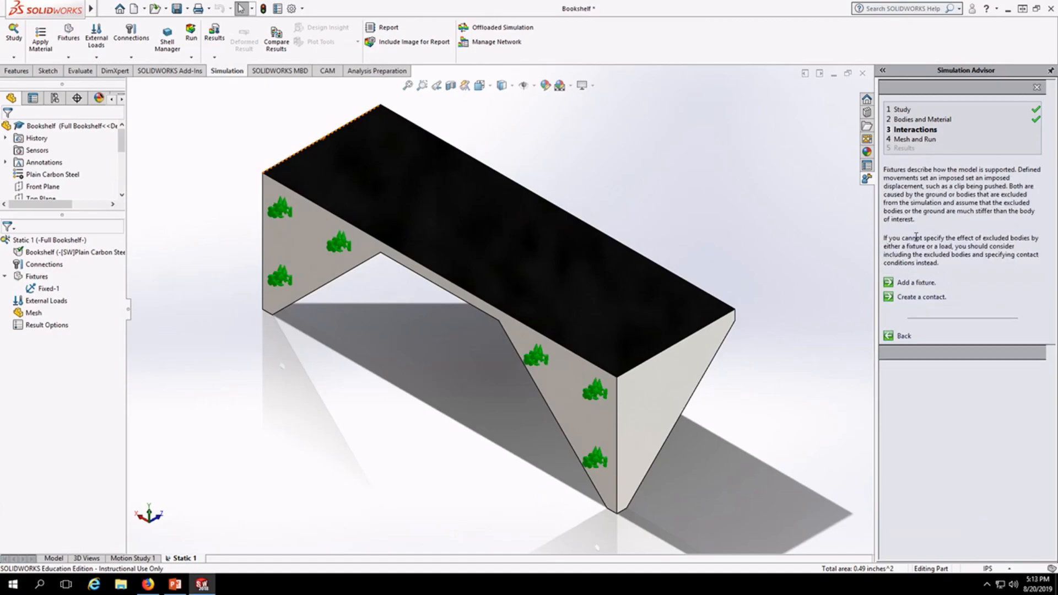
left_click(914, 283)
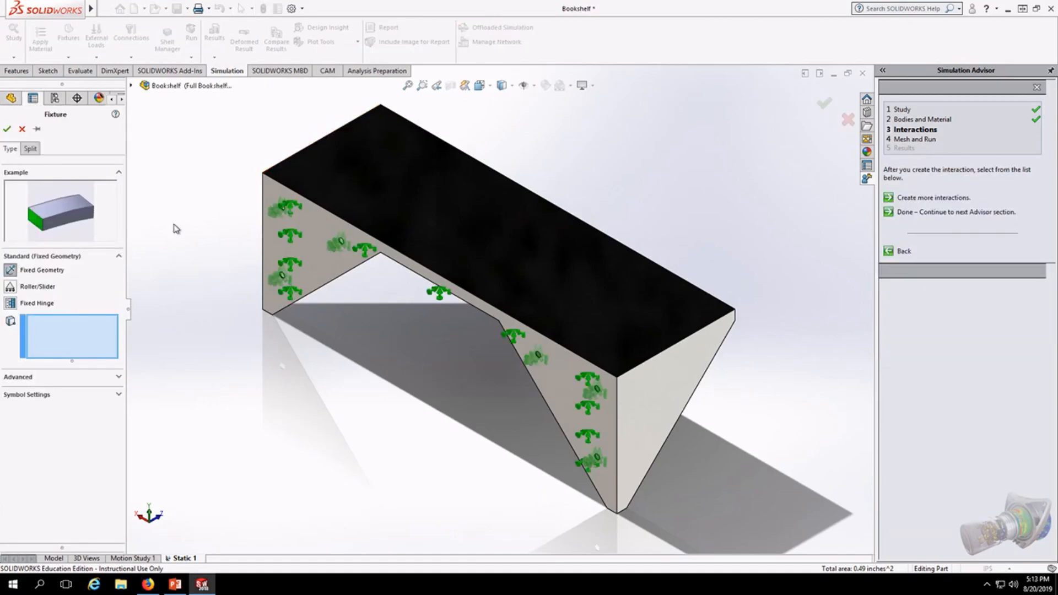
left_click(11, 287)
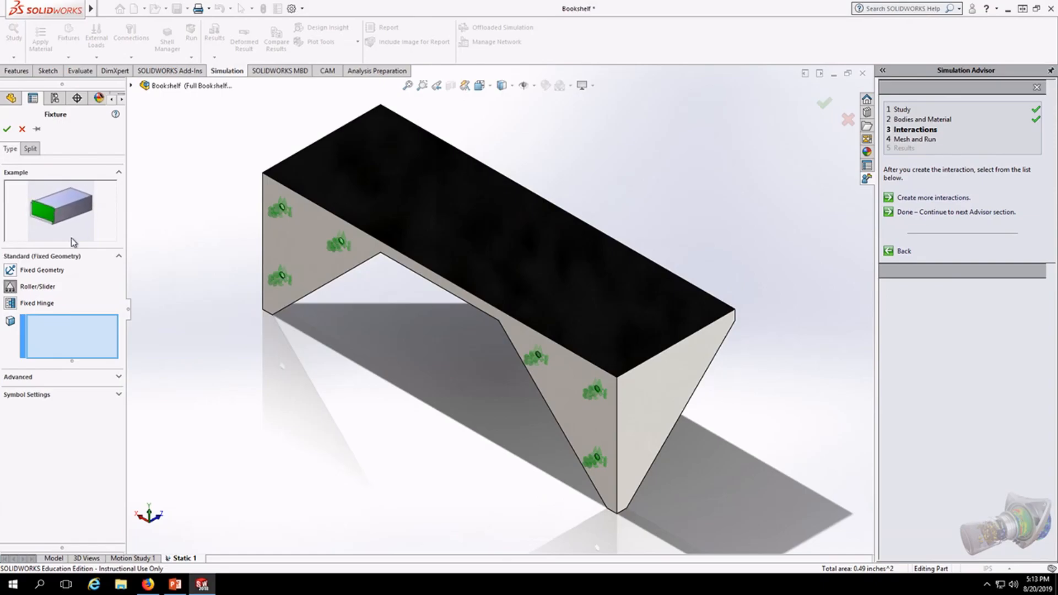
left_click(553, 388)
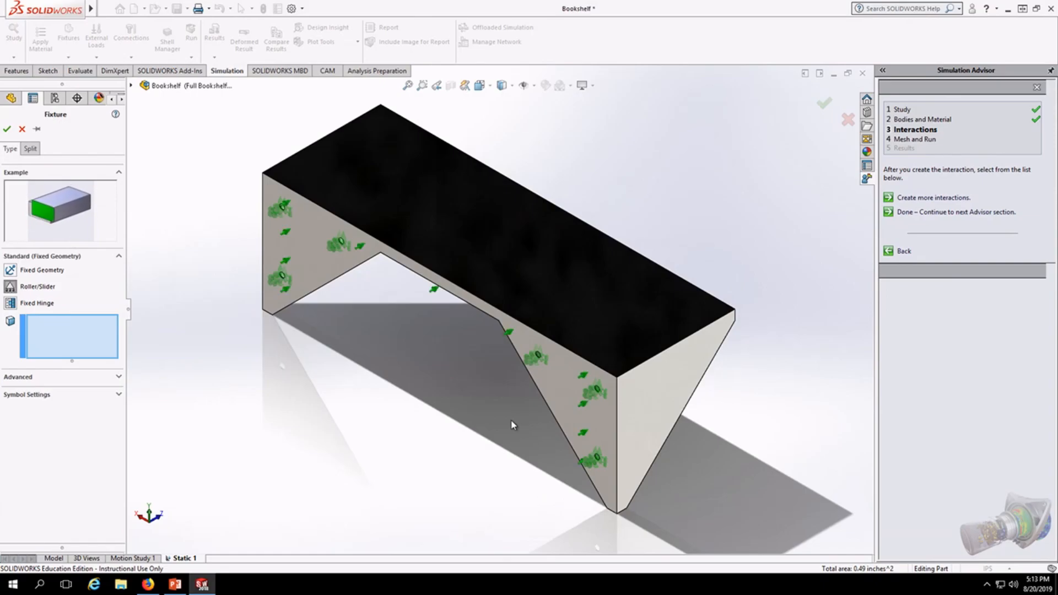
left_click(564, 389)
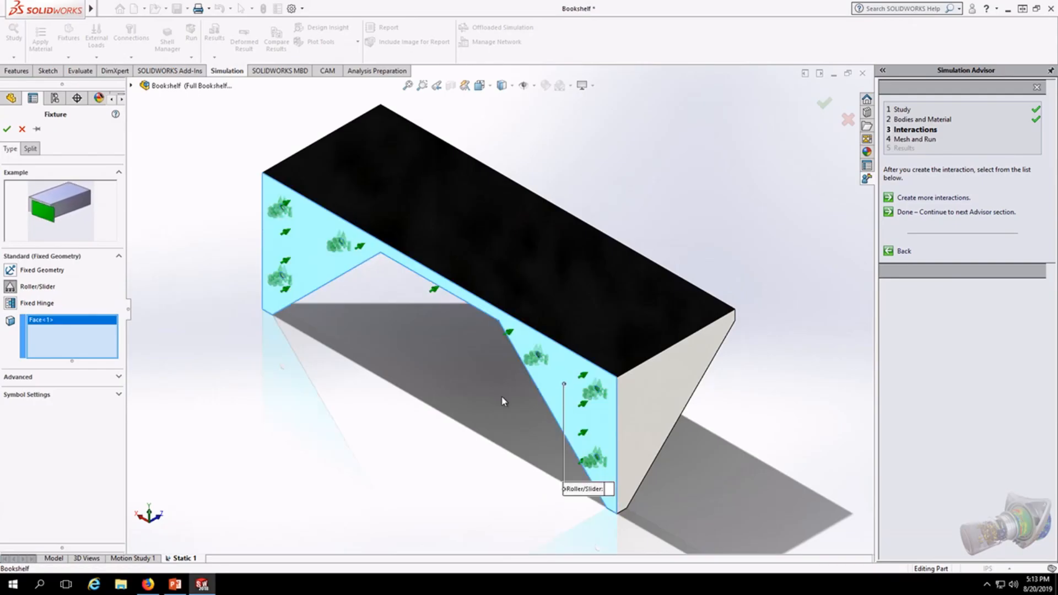
left_click(8, 129)
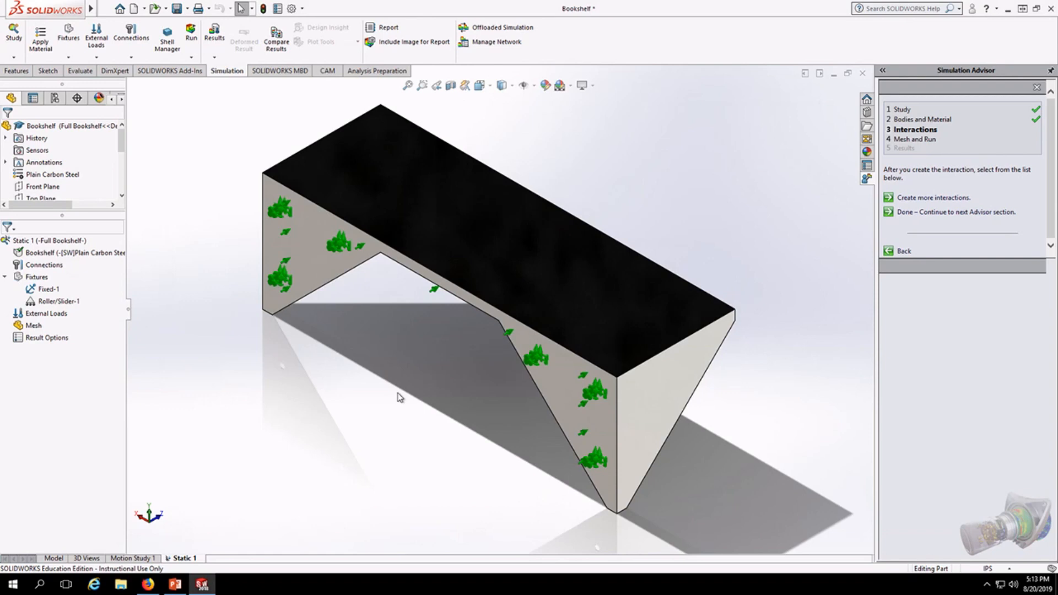
Step: Apply a normal force of 200 lbf per item to the shelf's top face, using English (IPS) units
left_click(936, 198)
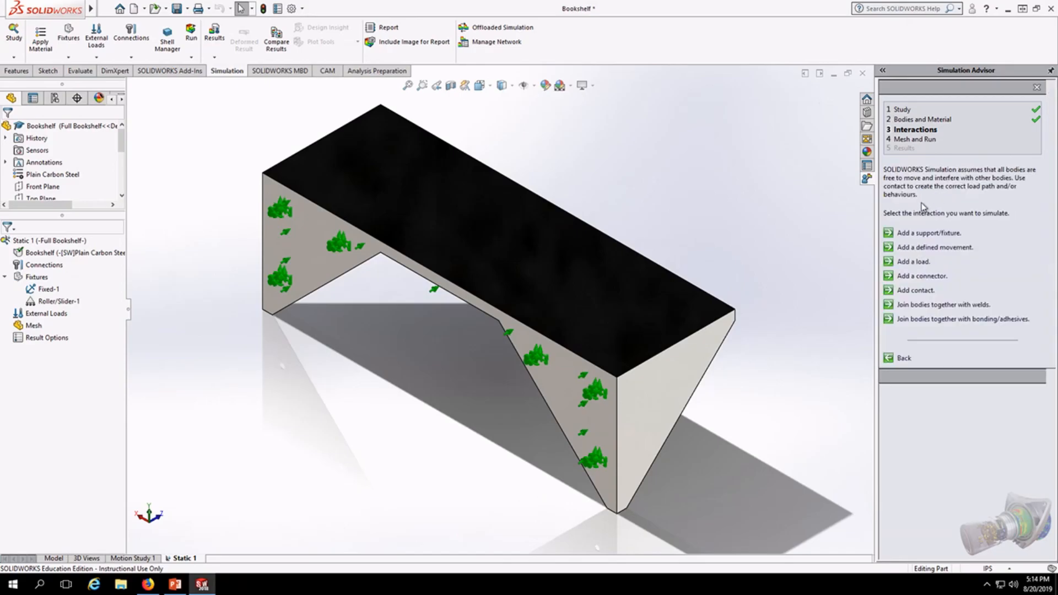
left_click(916, 263)
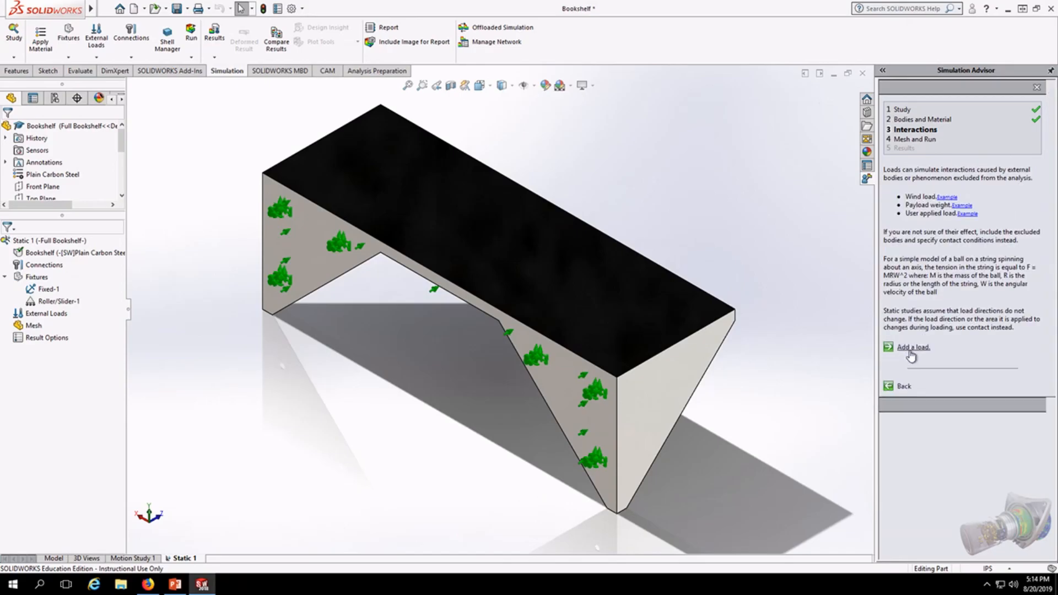
left_click(909, 348)
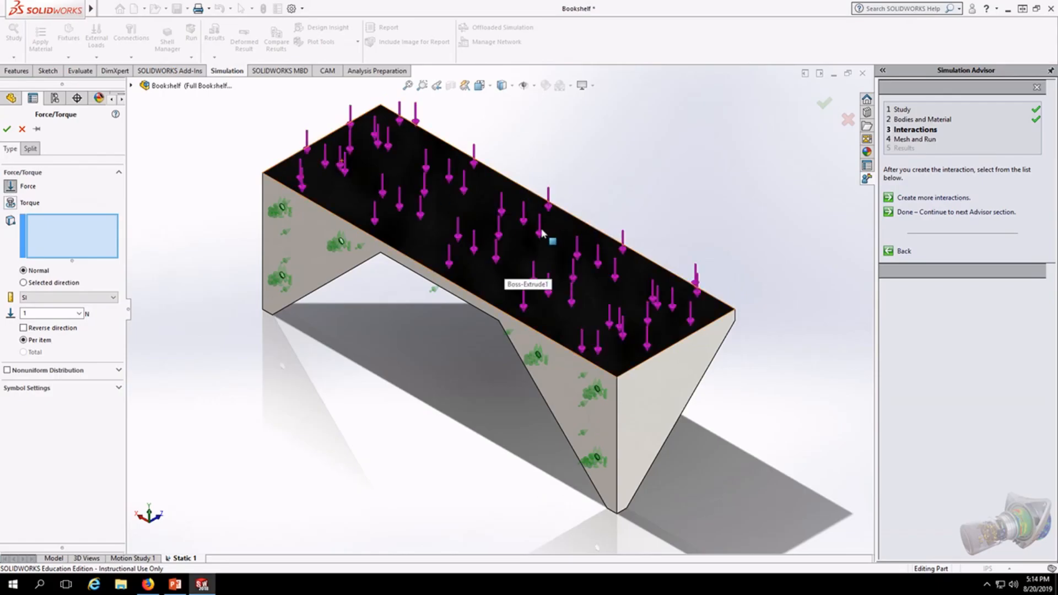
left_click(509, 230)
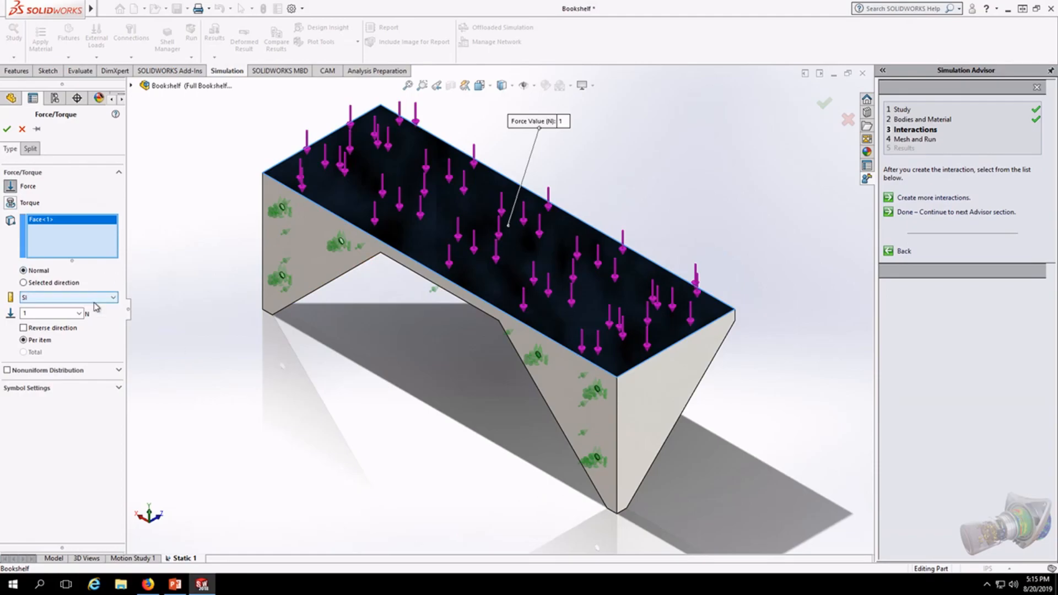
left_click(97, 298)
left_click(83, 316)
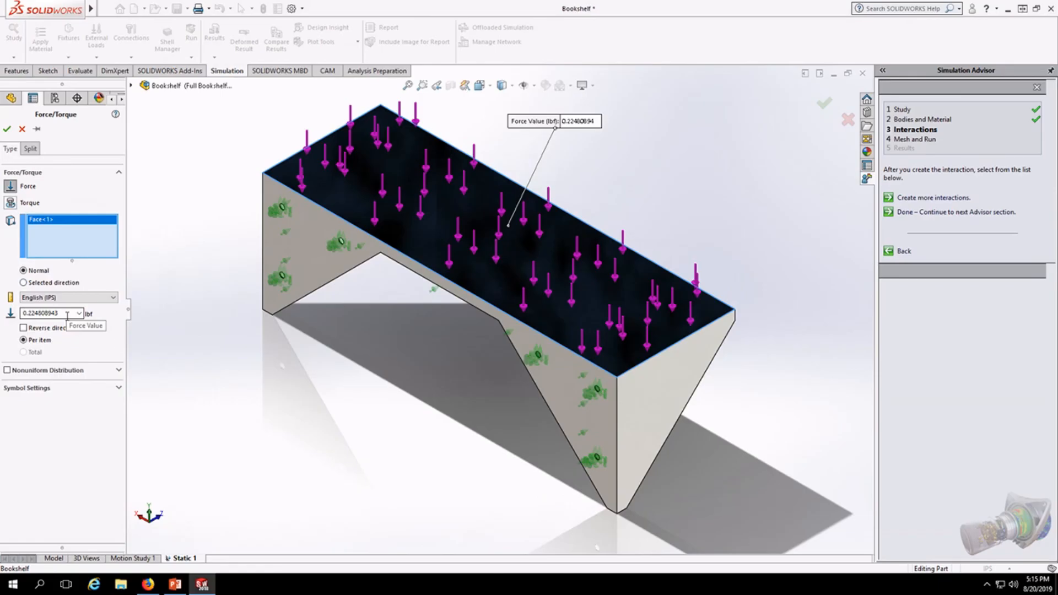
double_click(67, 313)
type("200")
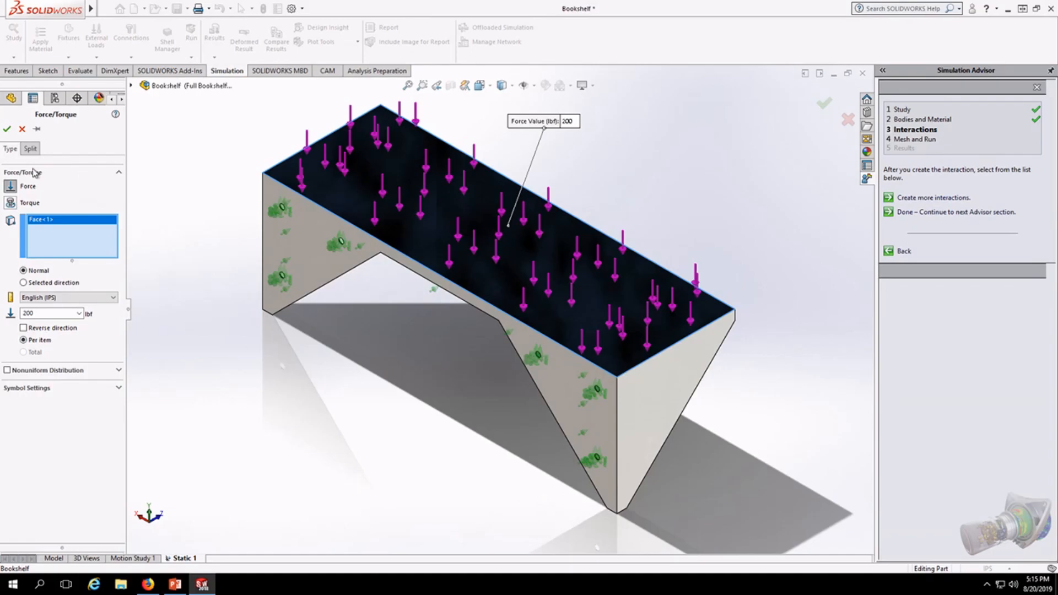
left_click(7, 129)
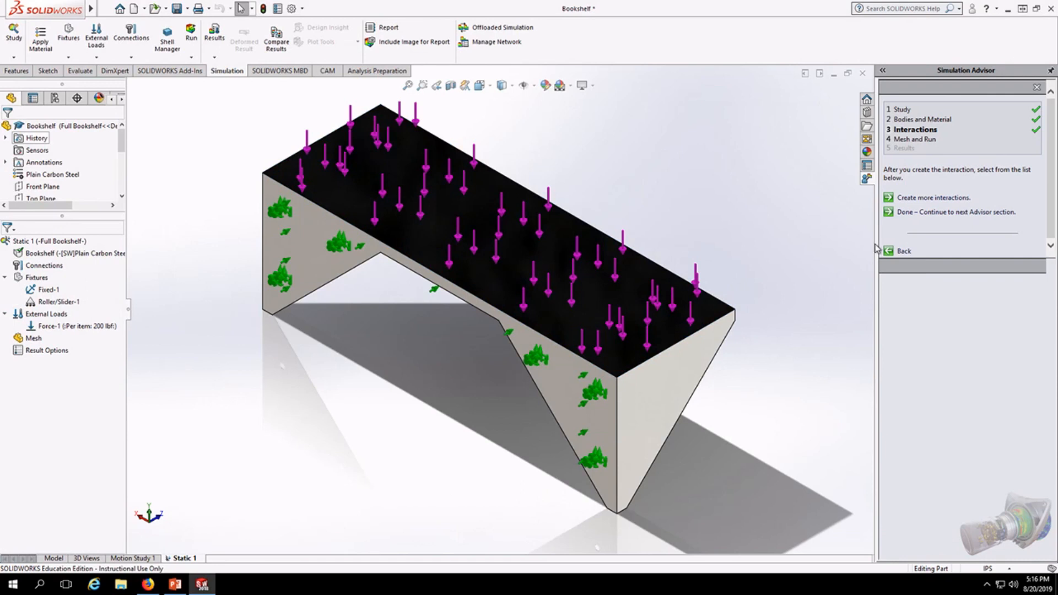
Step: Finish defining the interactions and create a mesh of the bookshelf with the default mesh density
left_click(895, 212)
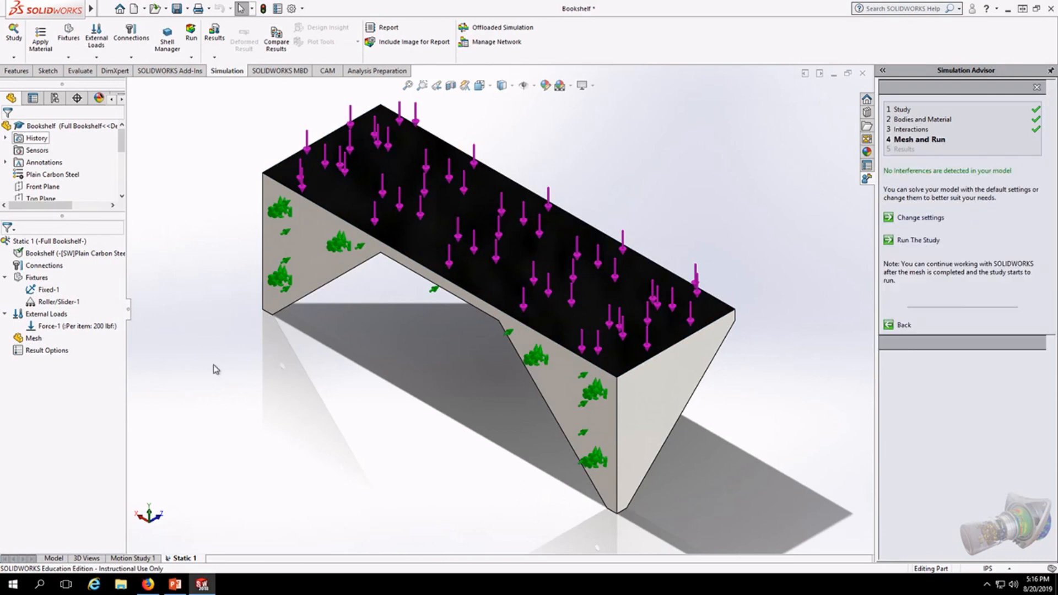
right_click(32, 339)
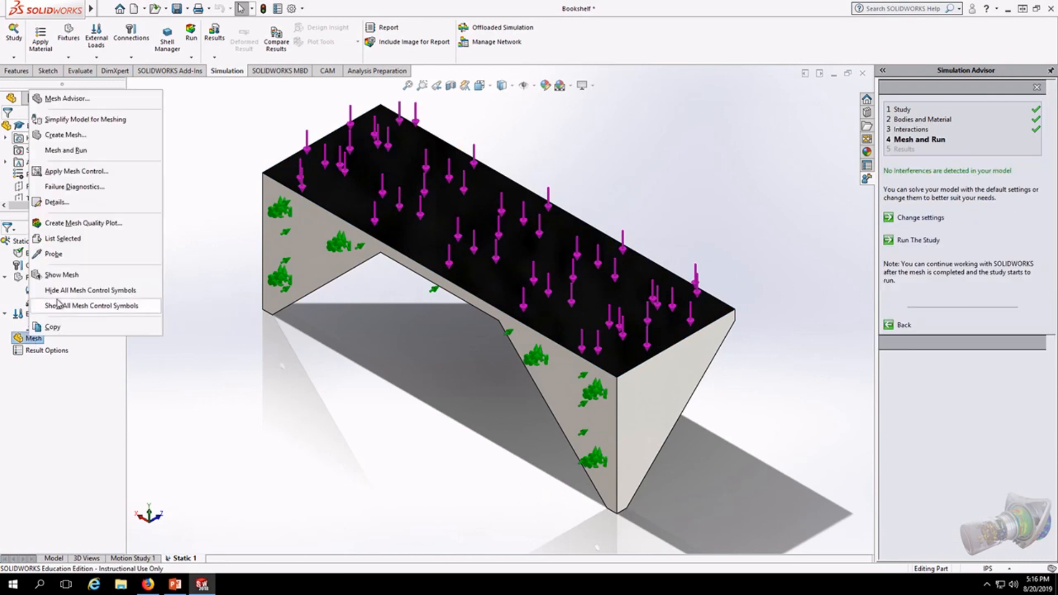
left_click(86, 139)
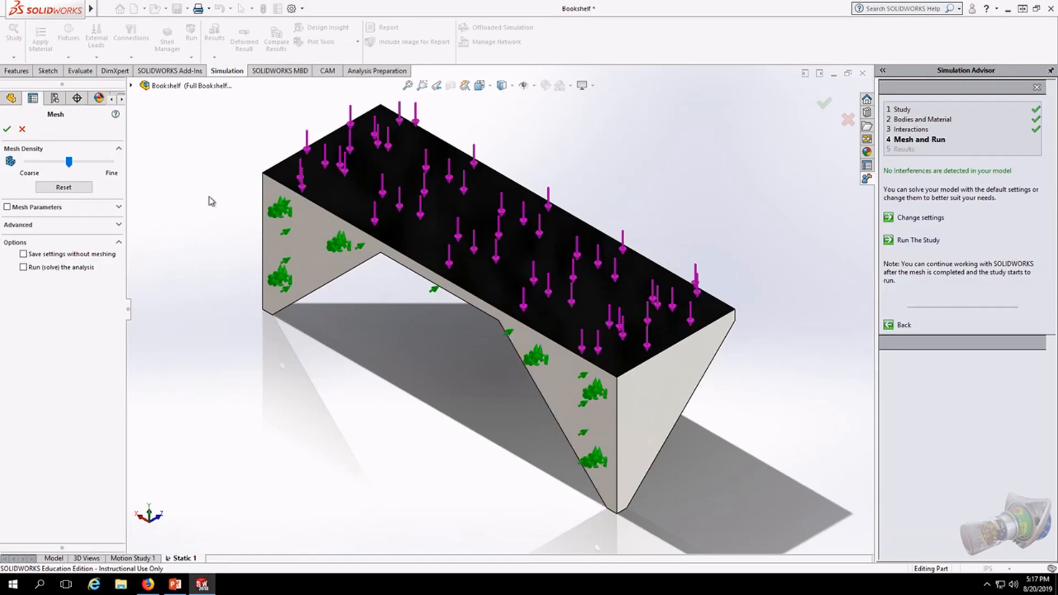
left_click(8, 129)
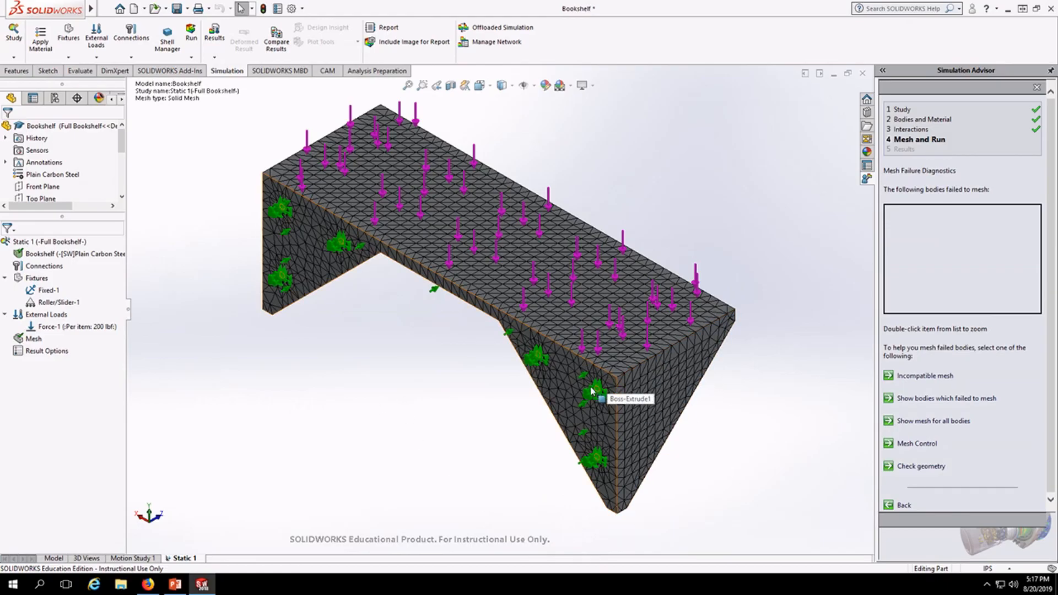
Step: Examine the mesh up close around the mounting holes and on the bookshelf's side panel
scroll(610, 381, "down", 5)
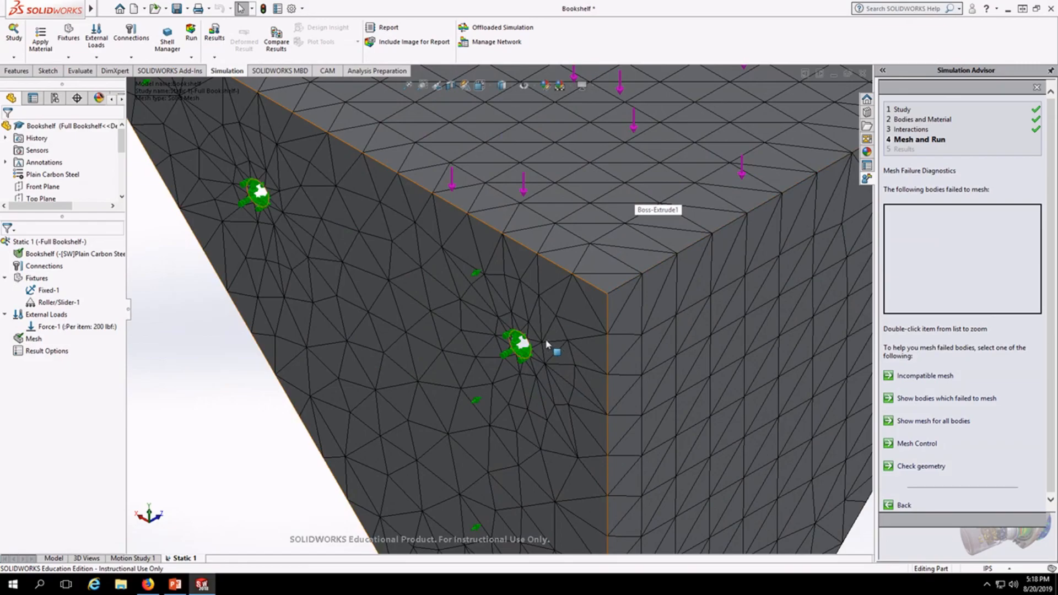
scroll(618, 205, "down", 5)
scroll(633, 248, "up", 10)
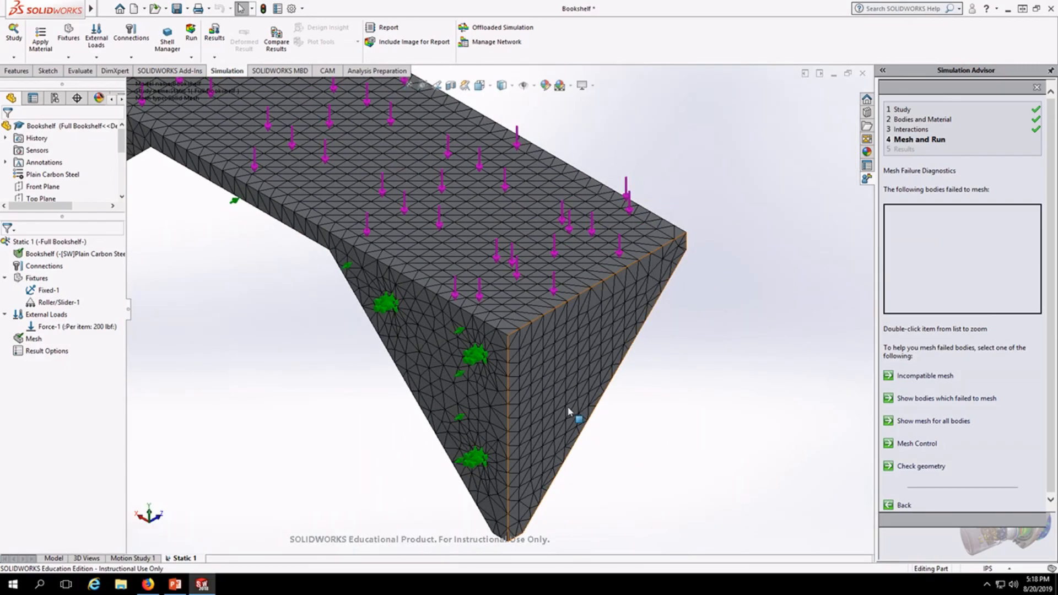
scroll(656, 391, "down", 3)
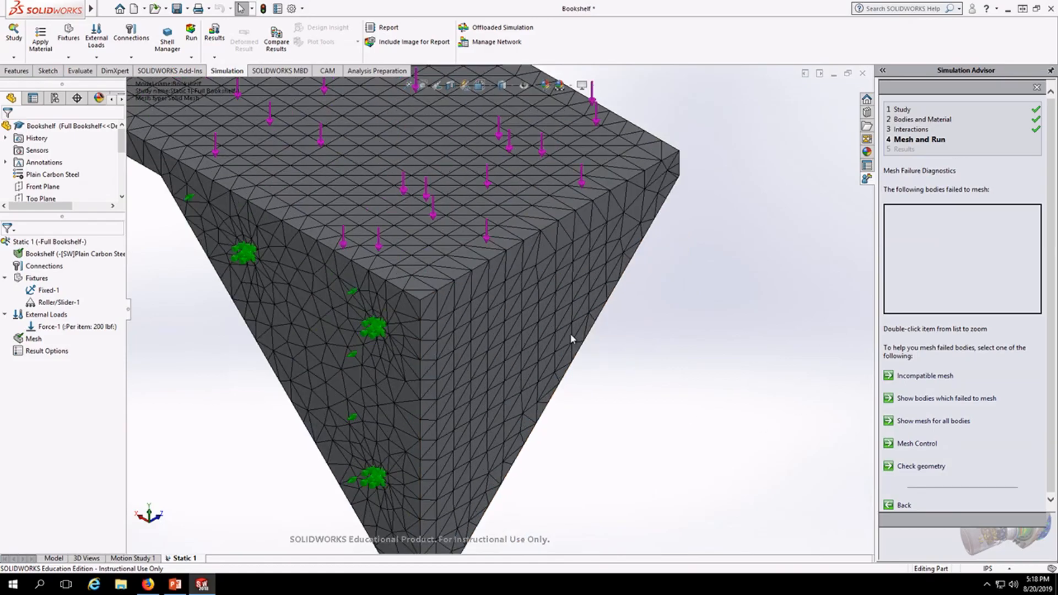
scroll(581, 357, "up", 5)
scroll(581, 357, "up", 3)
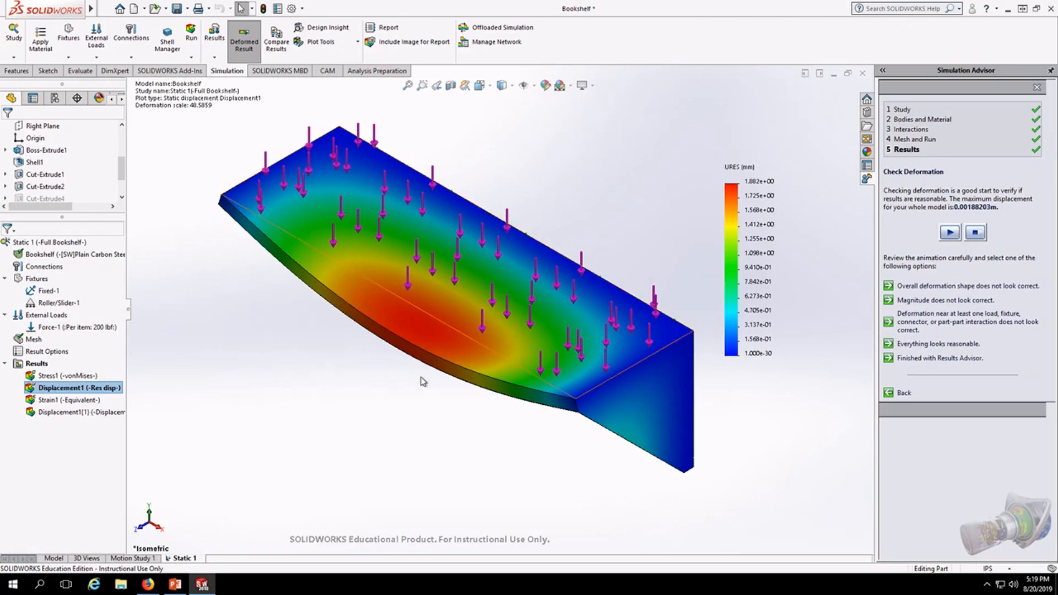
Step: Set the deformed shape of the resultant displacement plot to true scale
right_click(90, 389)
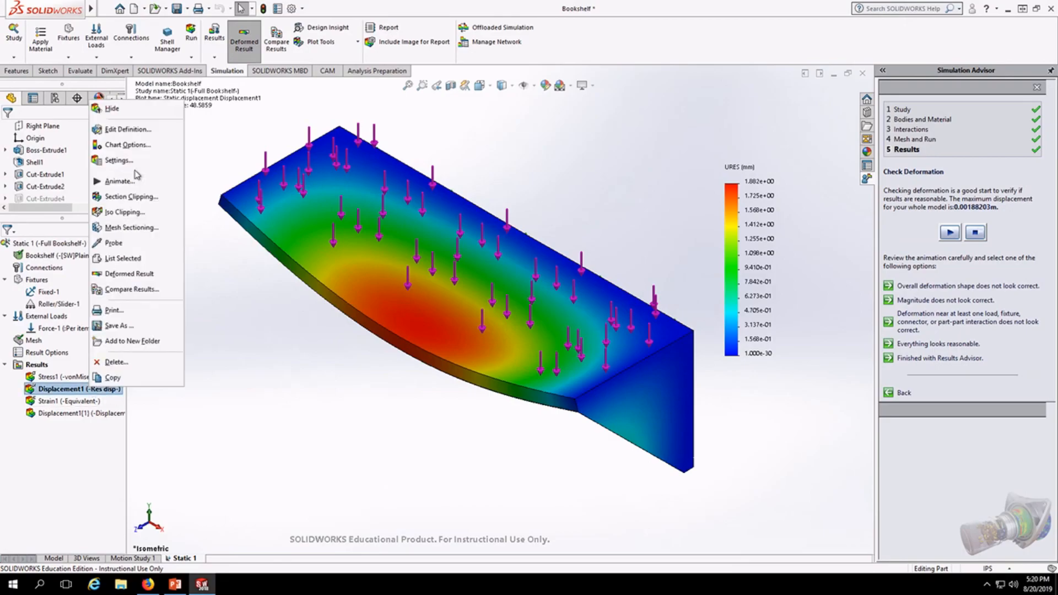
left_click(126, 129)
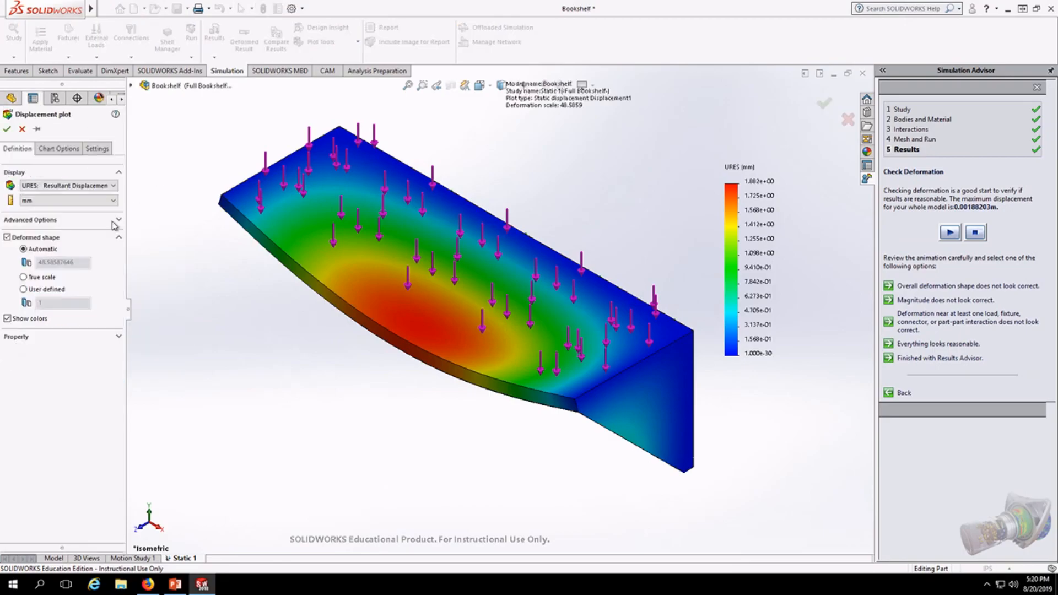
left_click(24, 277)
left_click(7, 130)
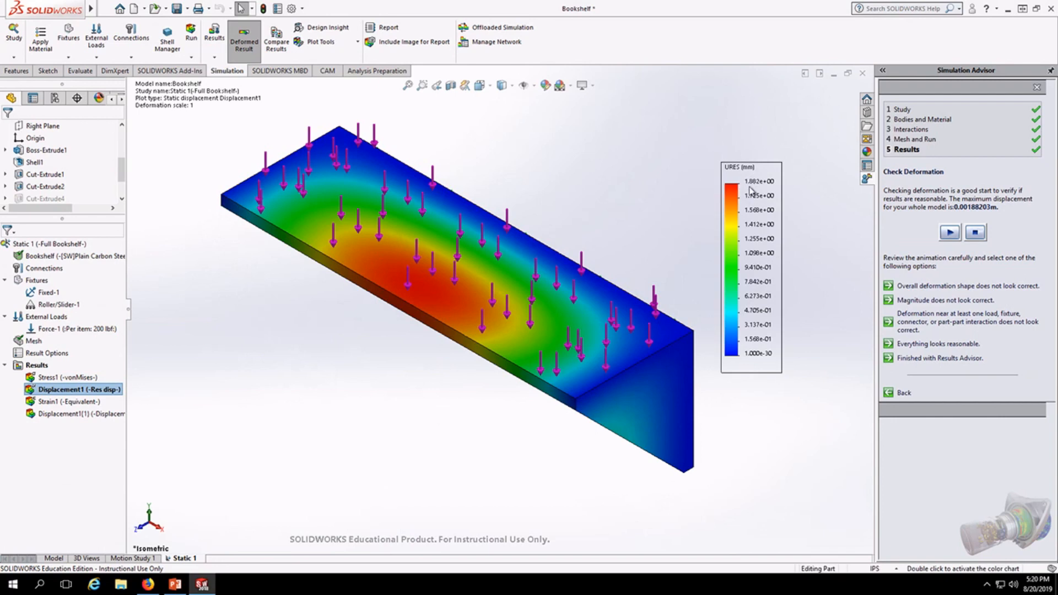
Step: Show the von Mises stress plot and examine the stress distribution along the underside of the shelf
double_click(88, 378)
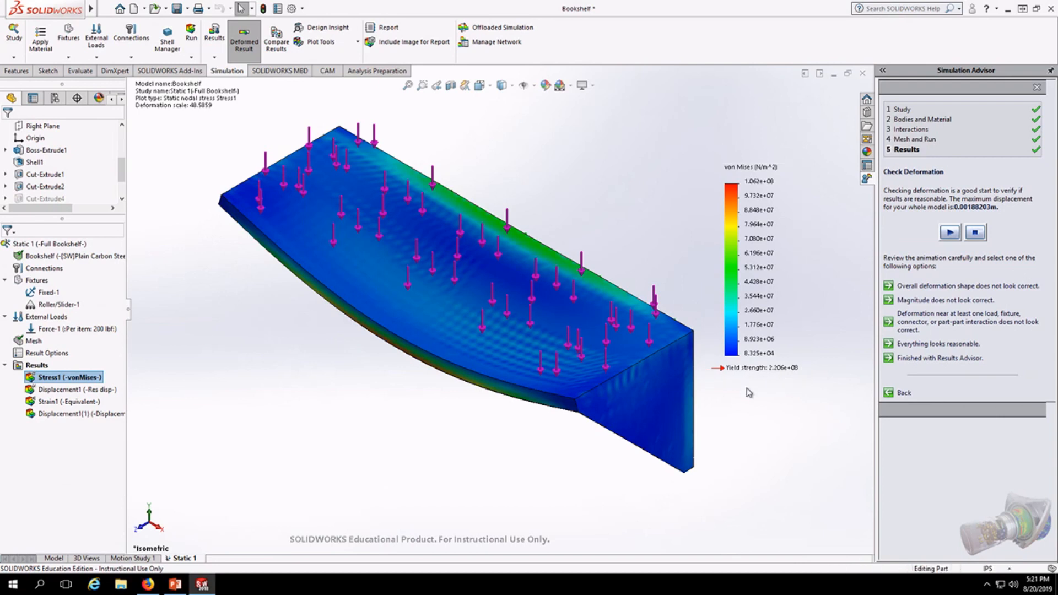
middle_click_drag(428, 483, 394, 325)
scroll(402, 317, "down", 2)
scroll(479, 227, "down", 1)
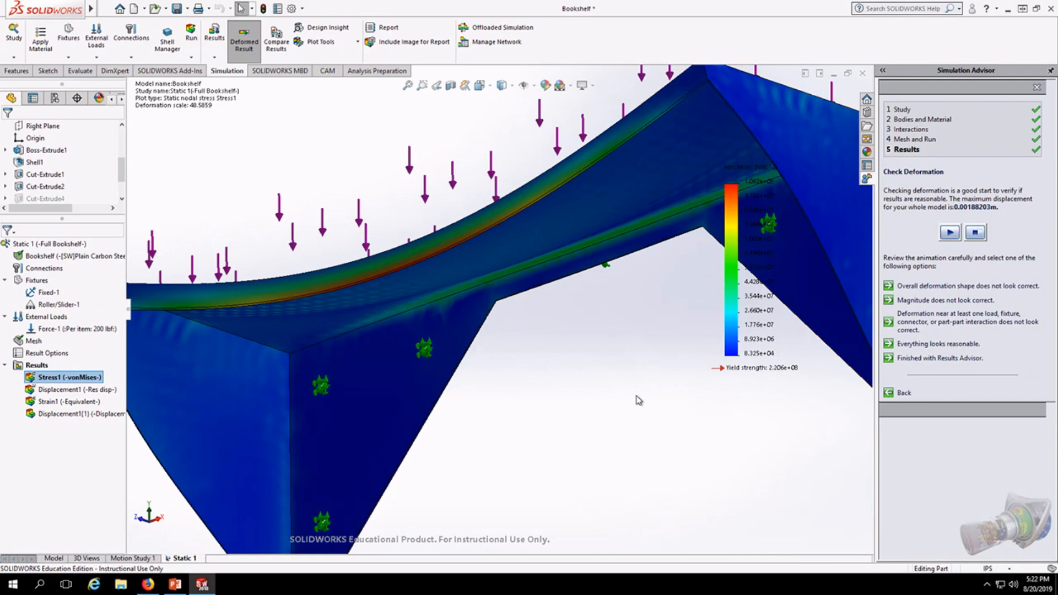
key("f")
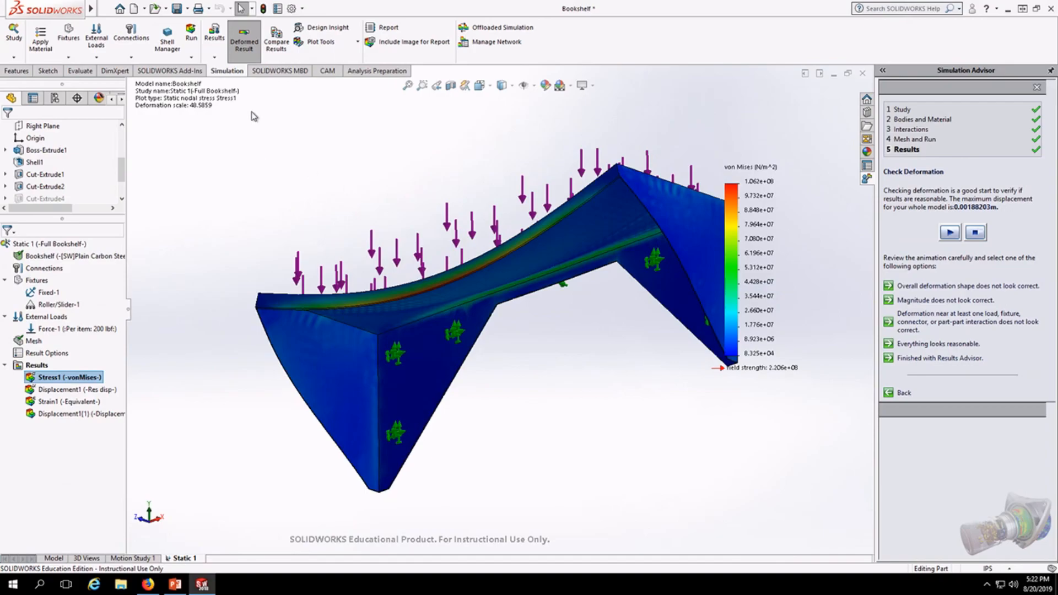
Step: Create a factor of safety plot for all bodies with the automatic criterion, showing areas below a factor of safety of 3
left_click(214, 57)
mouse_move(251, 97)
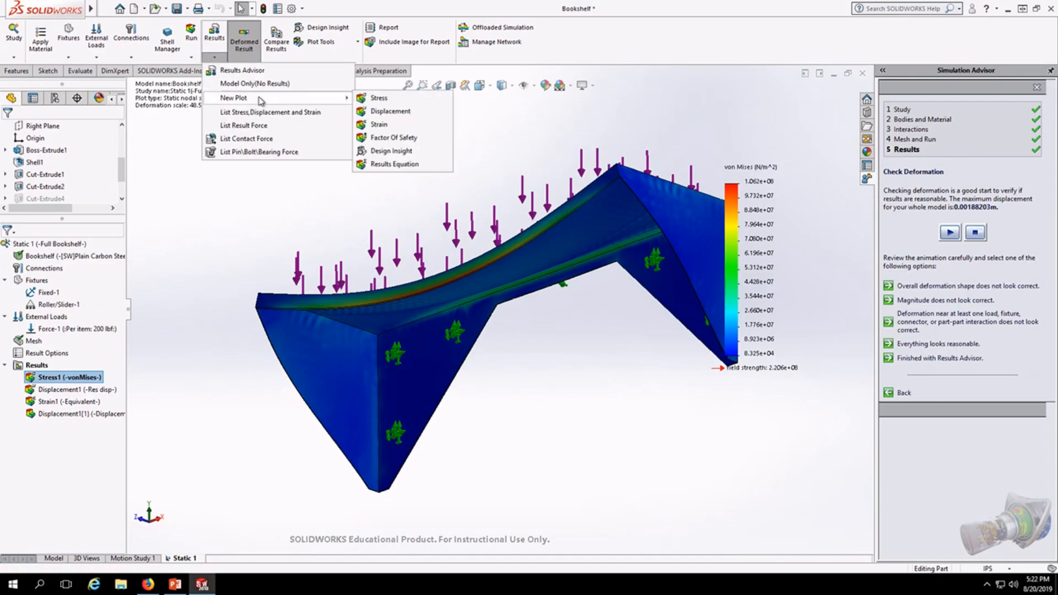
left_click(400, 137)
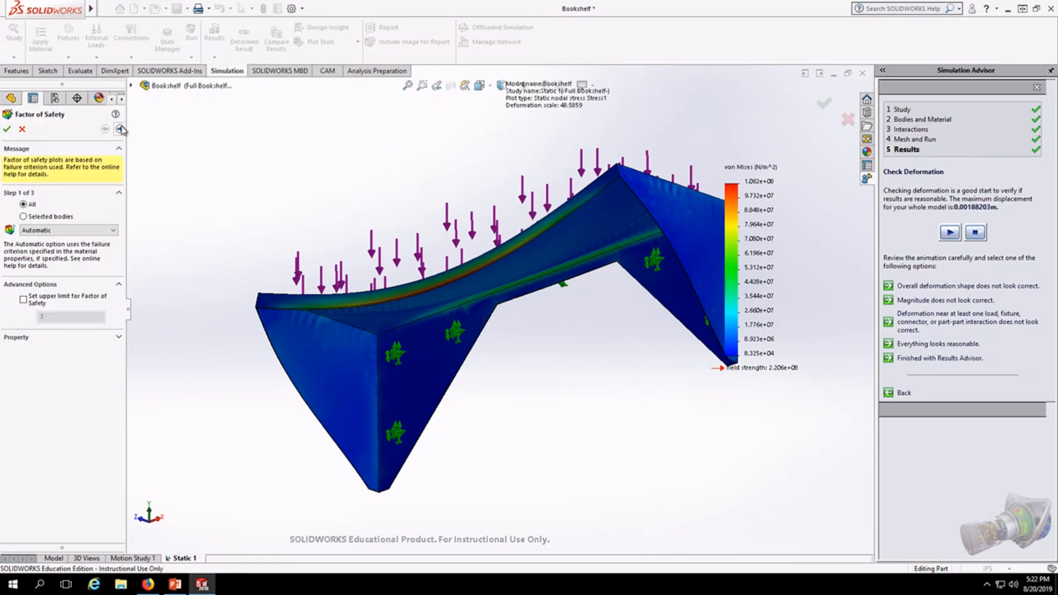
left_click(120, 129)
left_click(120, 129)
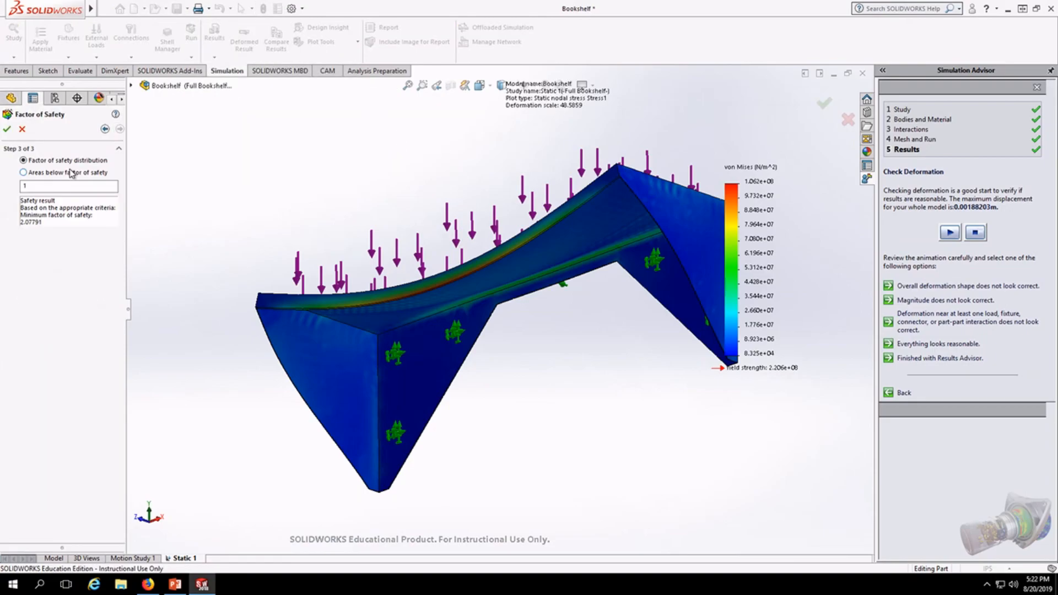
left_click(65, 172)
type("3")
left_click(7, 128)
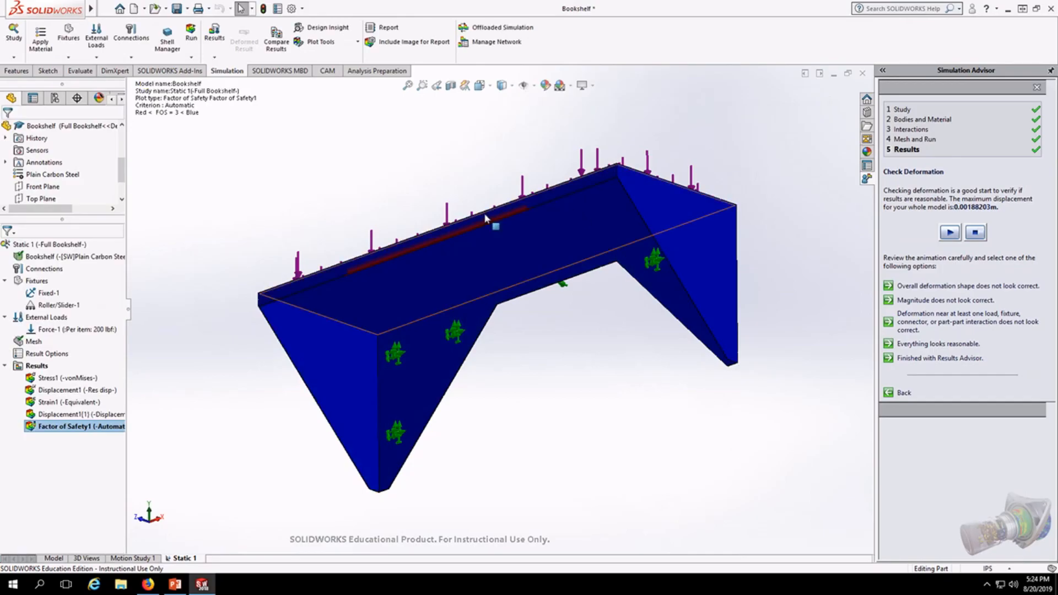
scroll(461, 245, "down", 3)
scroll(461, 245, "down", 2)
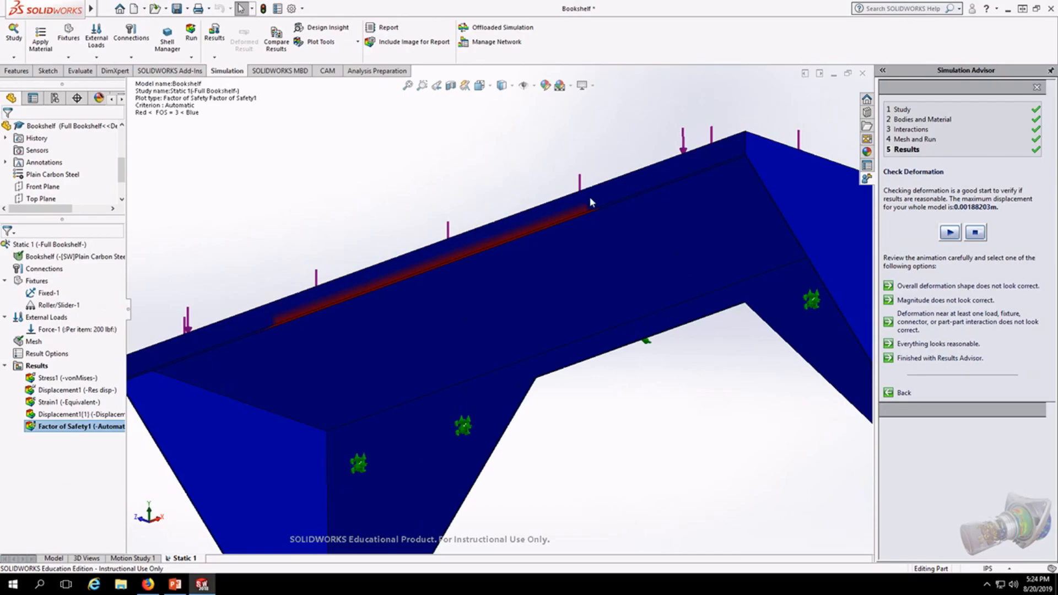
scroll(634, 204, "up", 3)
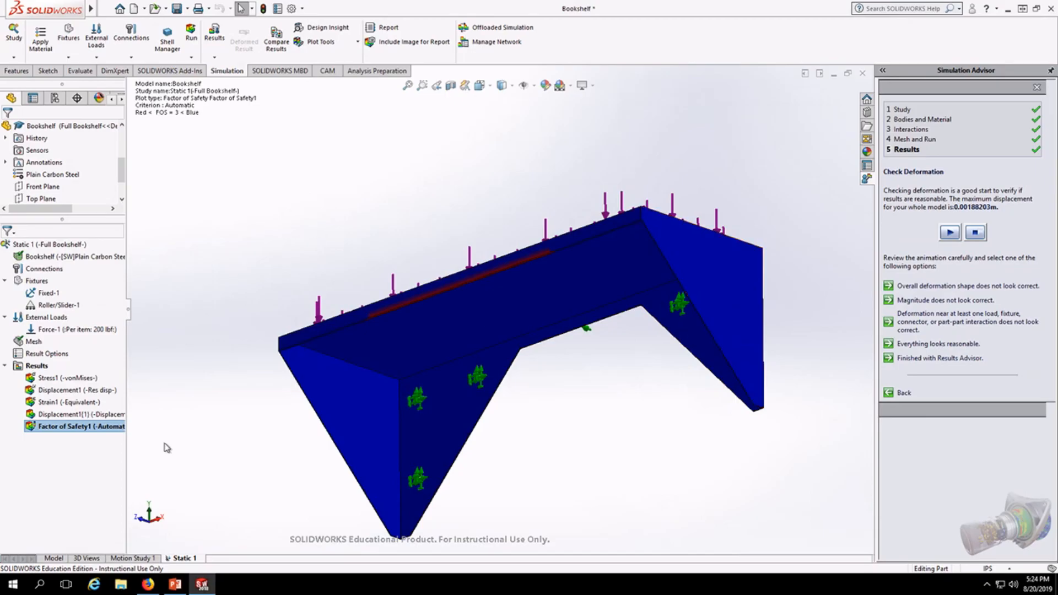
Step: Return to the part model, activate the Stronger Bookshelf configuration and inspect its open side frame and front lip
left_click(63, 558)
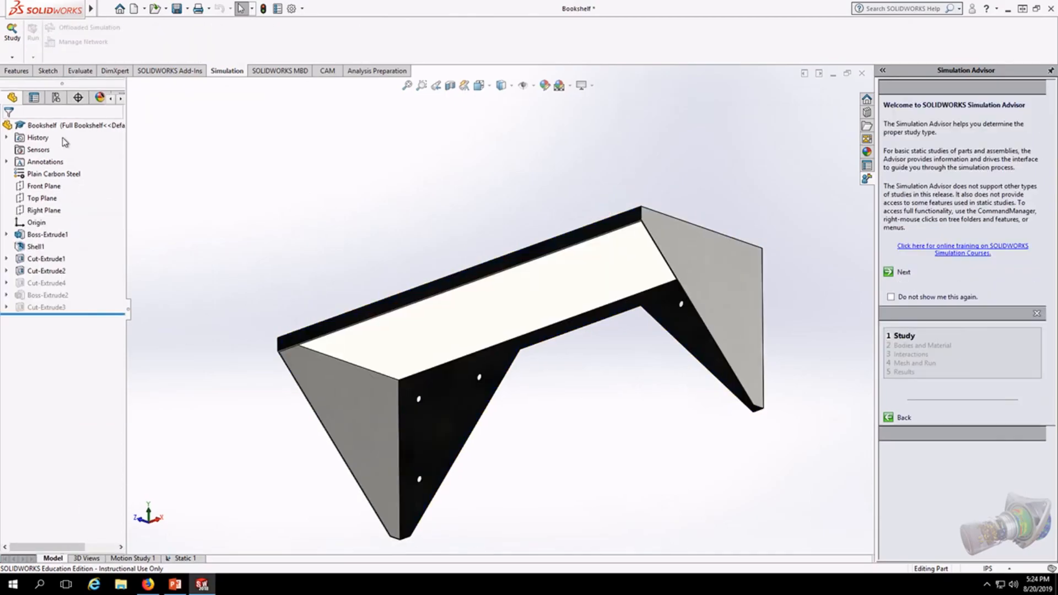
left_click(56, 98)
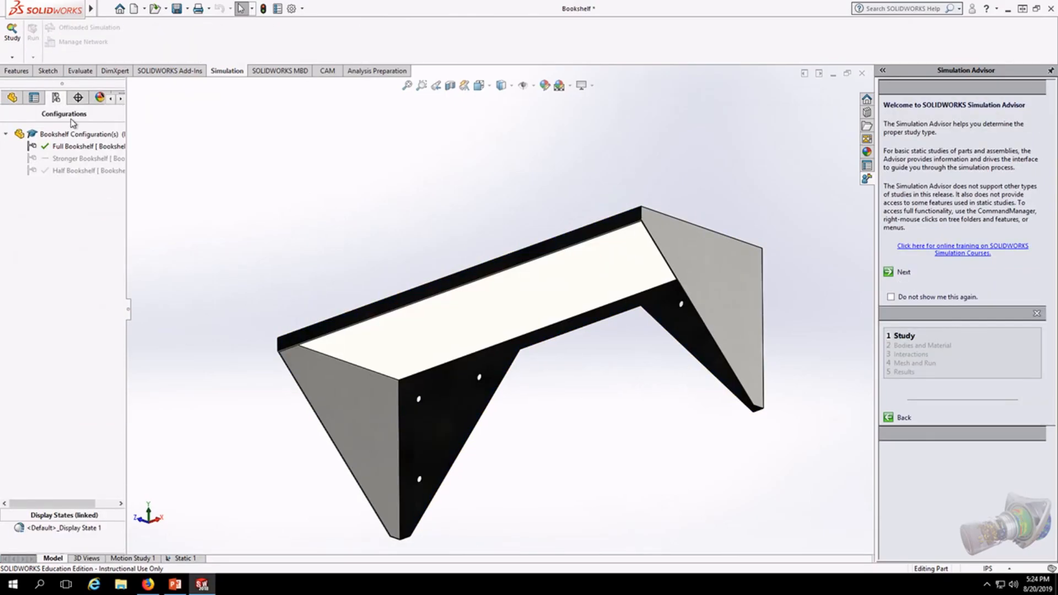
double_click(95, 161)
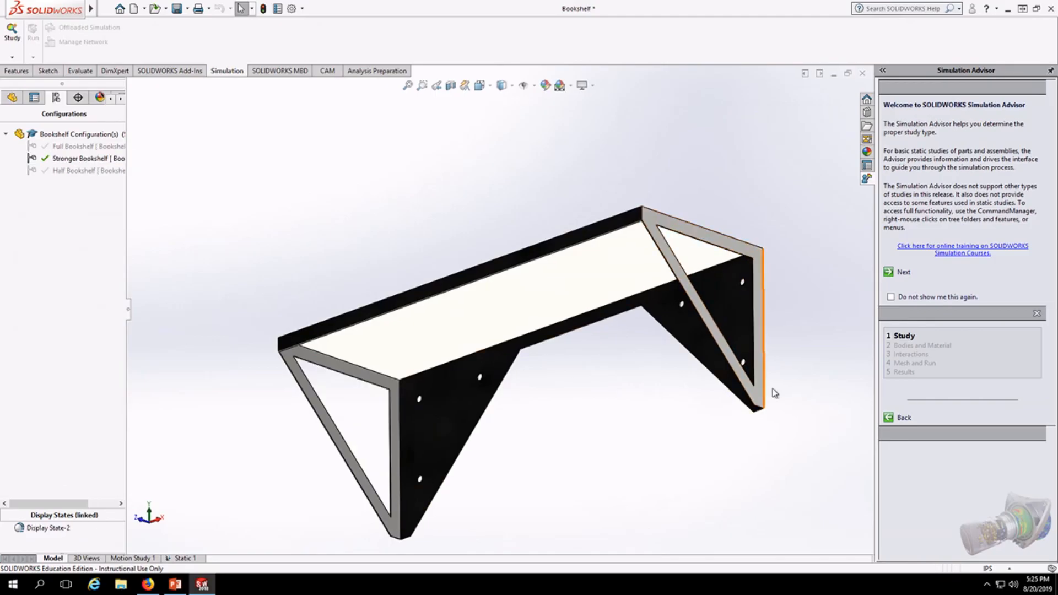
scroll(595, 237, "down", 5)
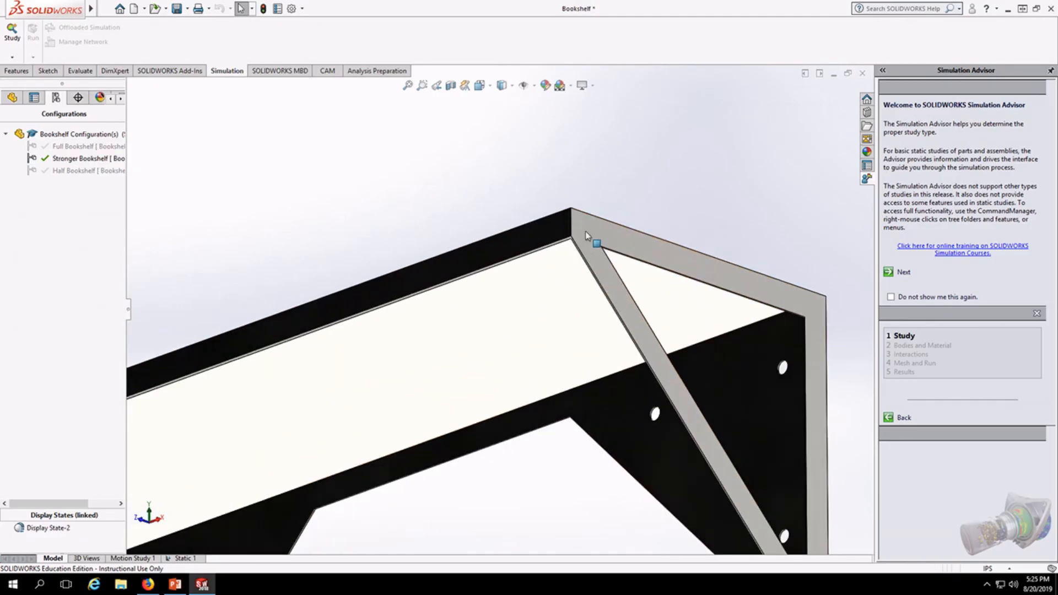
middle_click_drag(435, 250, 338, 205)
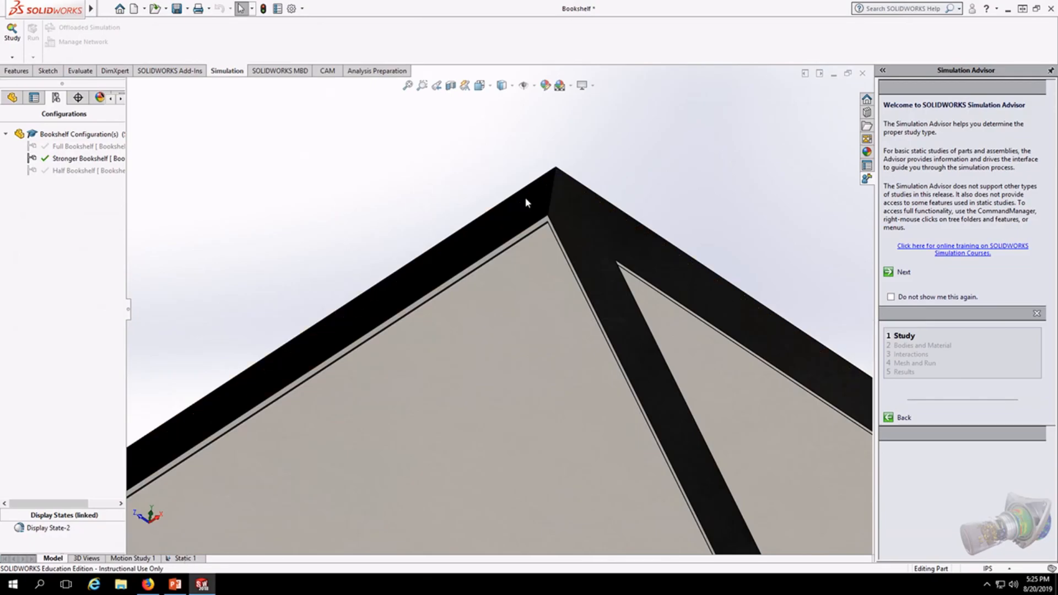
Step: Copy the Static 1 study to a new static study that uses the Stronger Bookshelf configuration
right_click(182, 560)
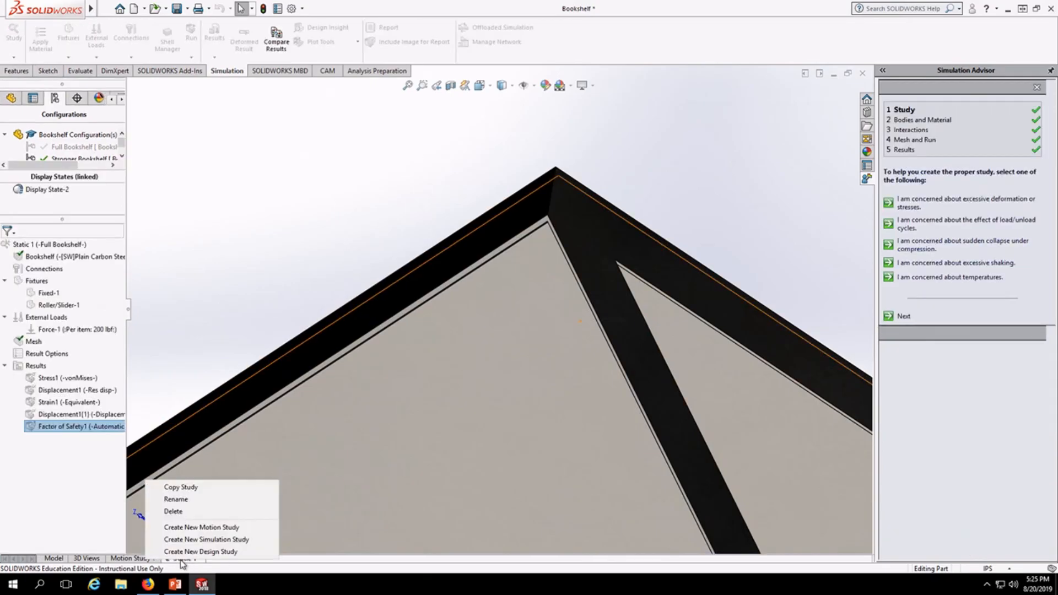
left_click(200, 485)
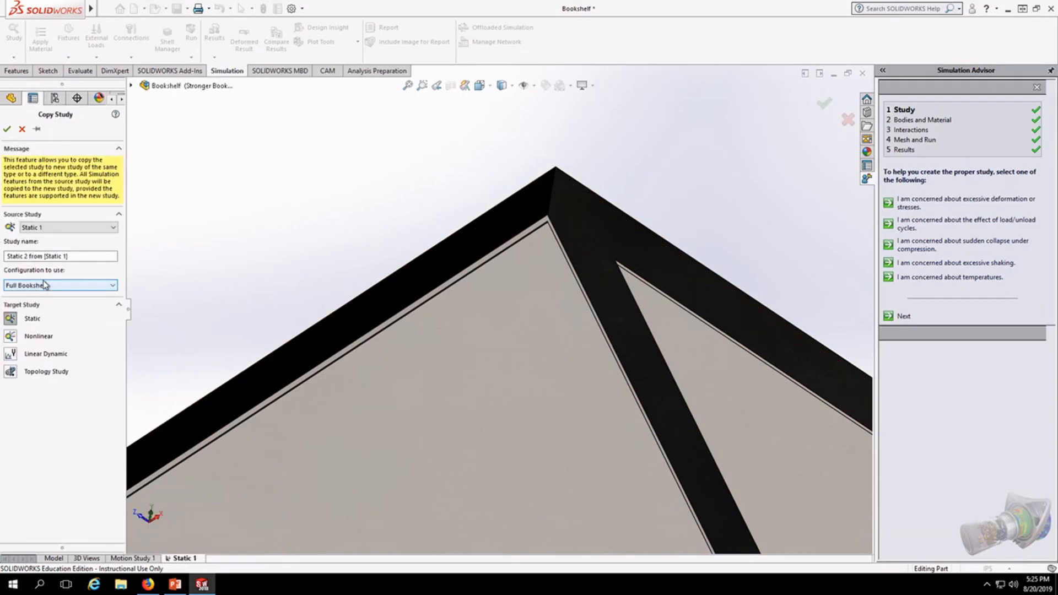
left_click(65, 287)
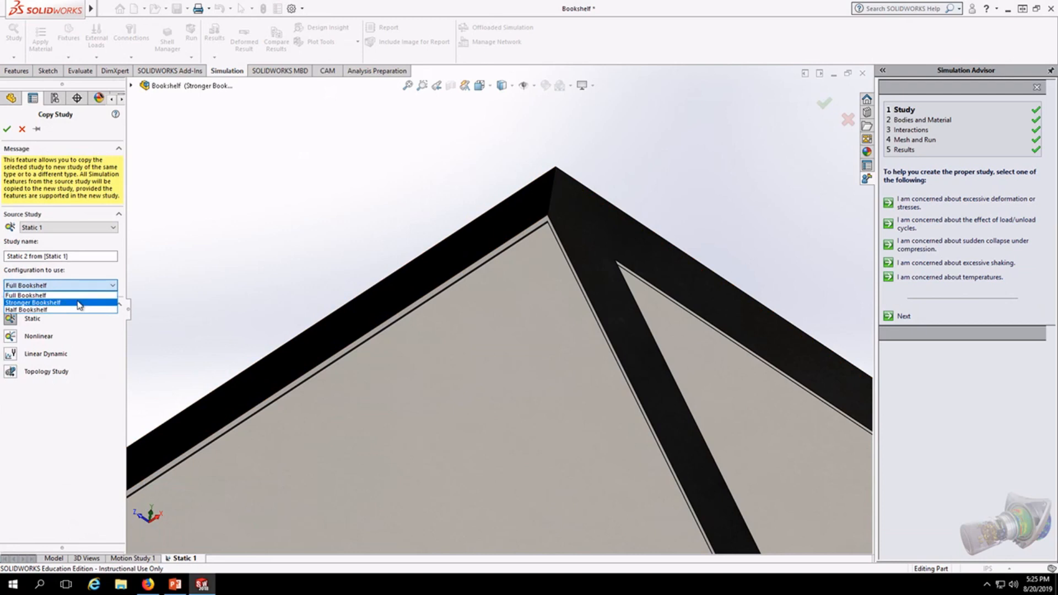
left_click(80, 303)
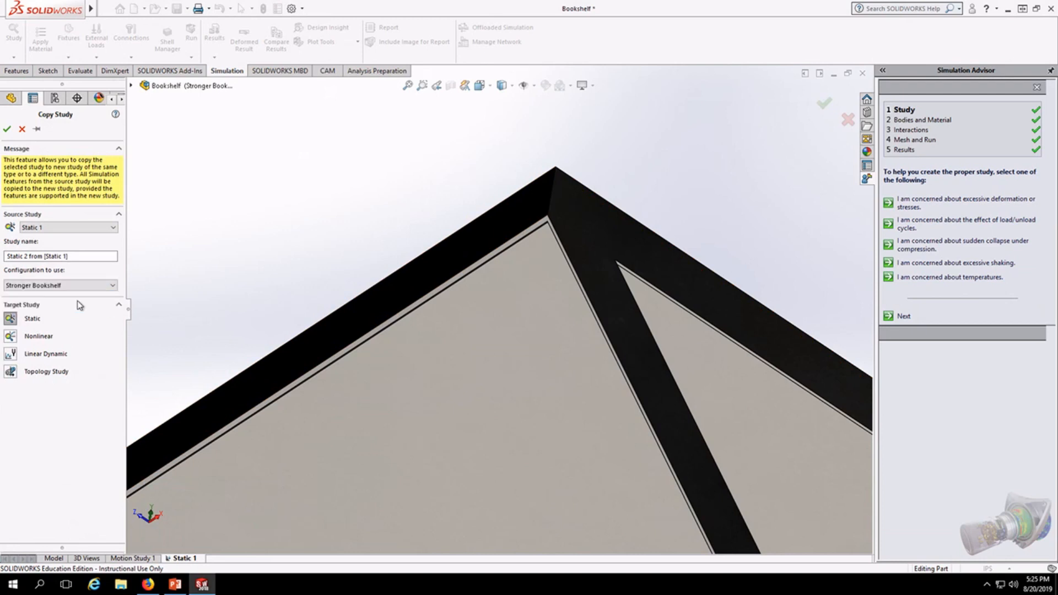
left_click(7, 129)
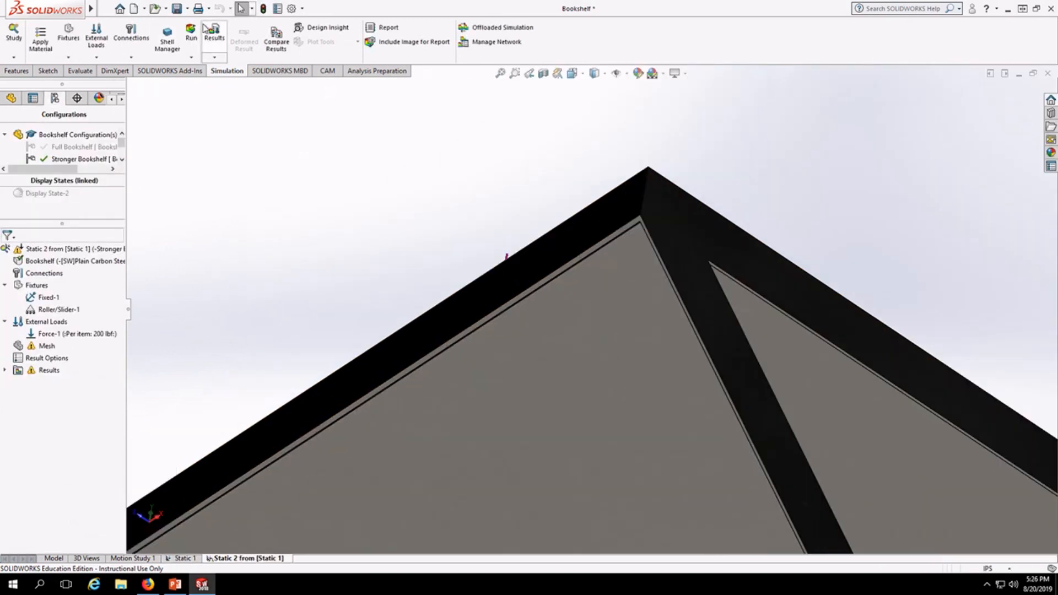
Step: Run the Stronger Bookshelf study and check the minimum factor of safety in its factor of safety plot definition
left_click(191, 34)
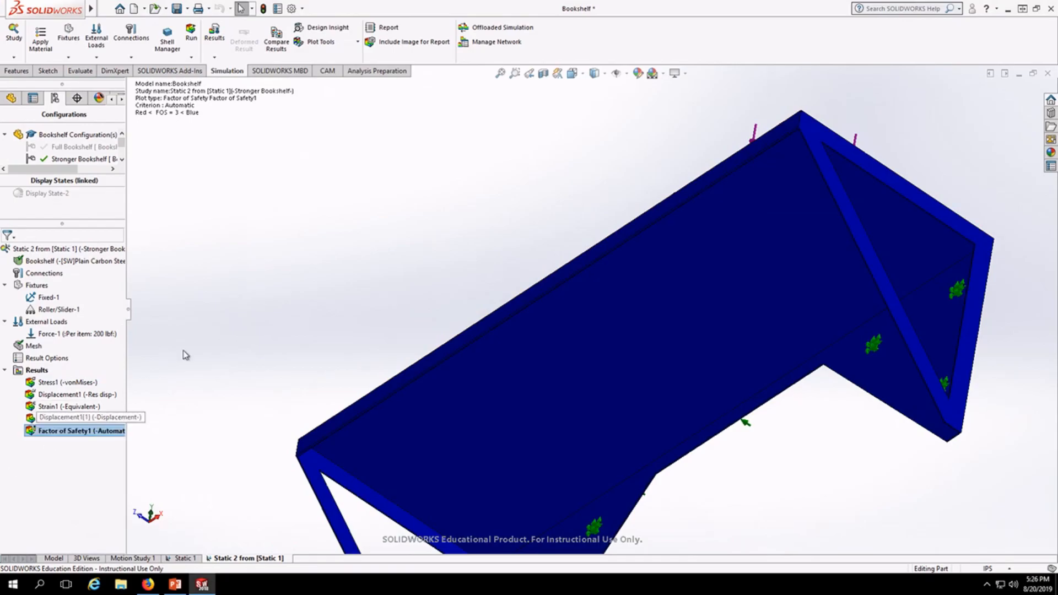
right_click(76, 439)
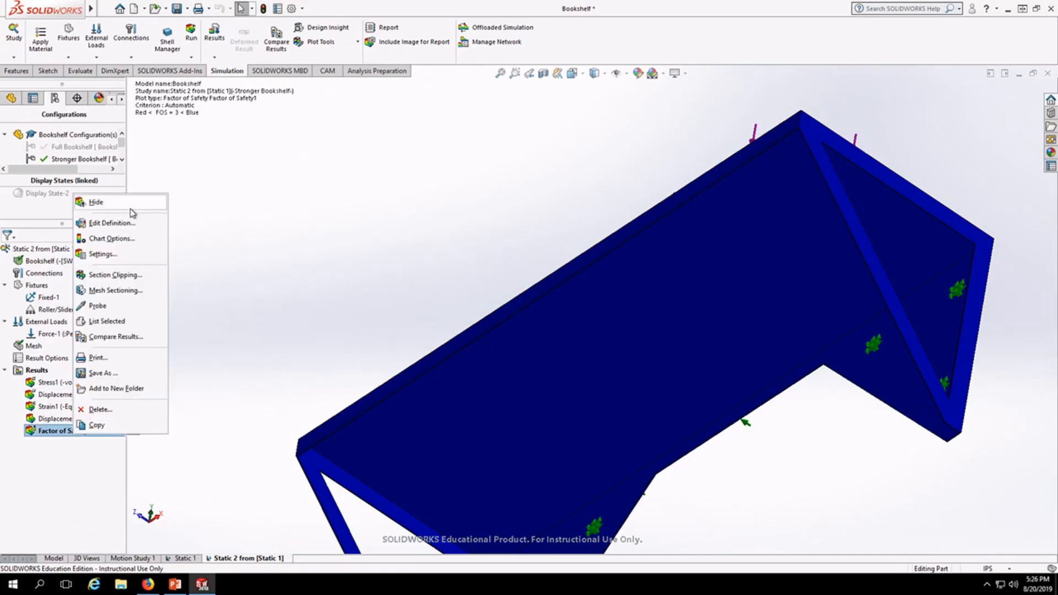
left_click(117, 223)
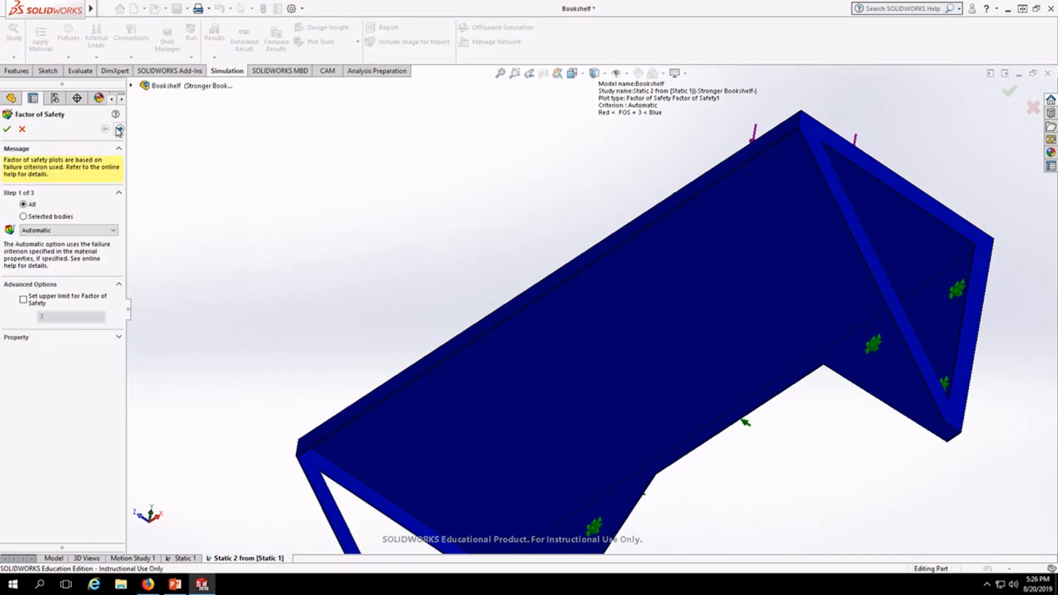
left_click(120, 129)
left_click(120, 129)
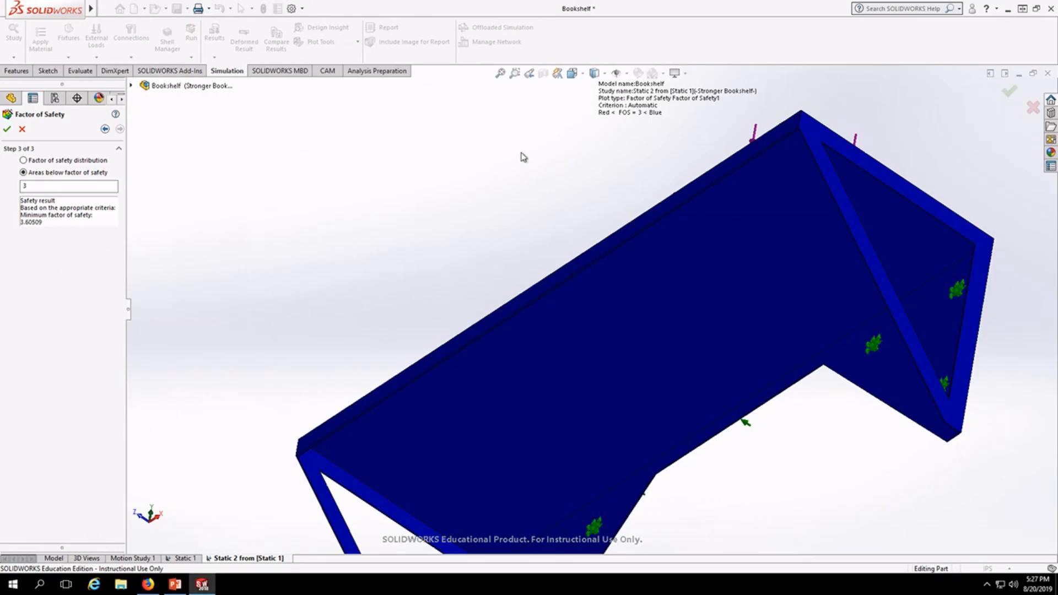
middle_click_drag(498, 182, 529, 366)
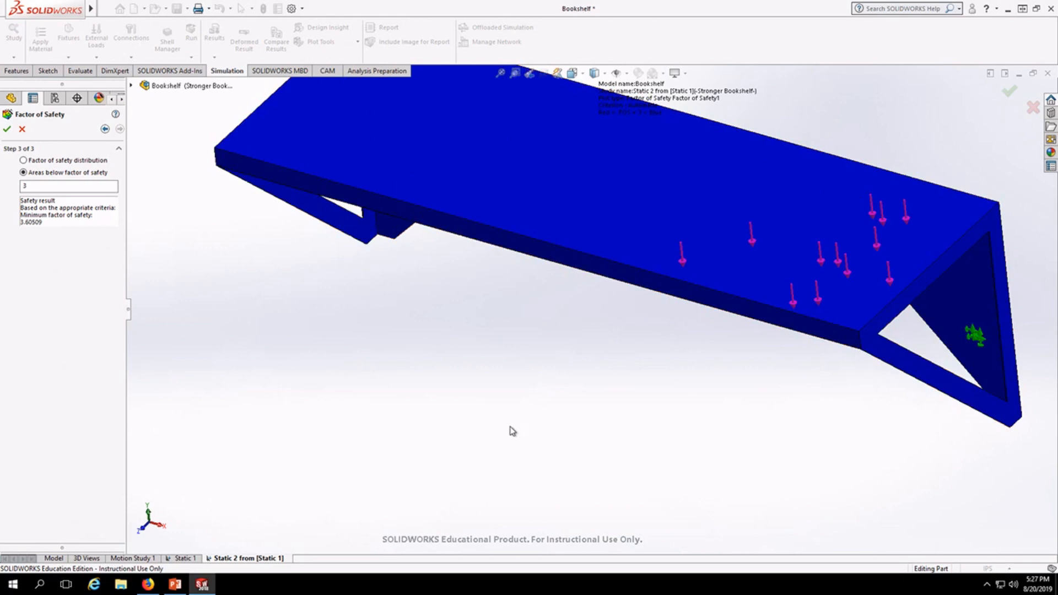
key("Return")
Step: Activate the Half Bookshelf configuration and copy the Static 1 study to a new static study that uses it
left_click(54, 558)
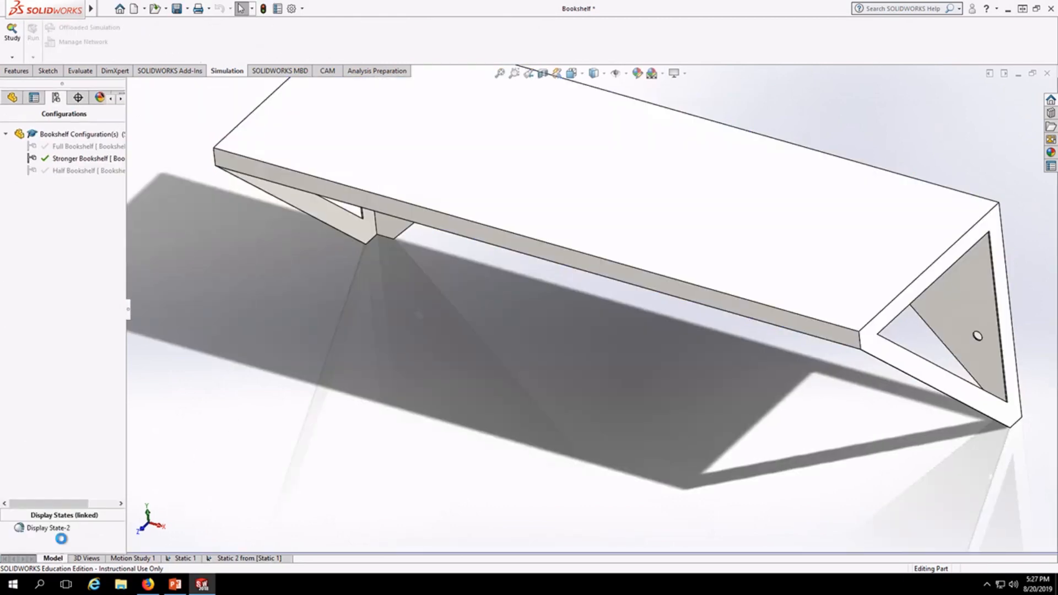
double_click(79, 172)
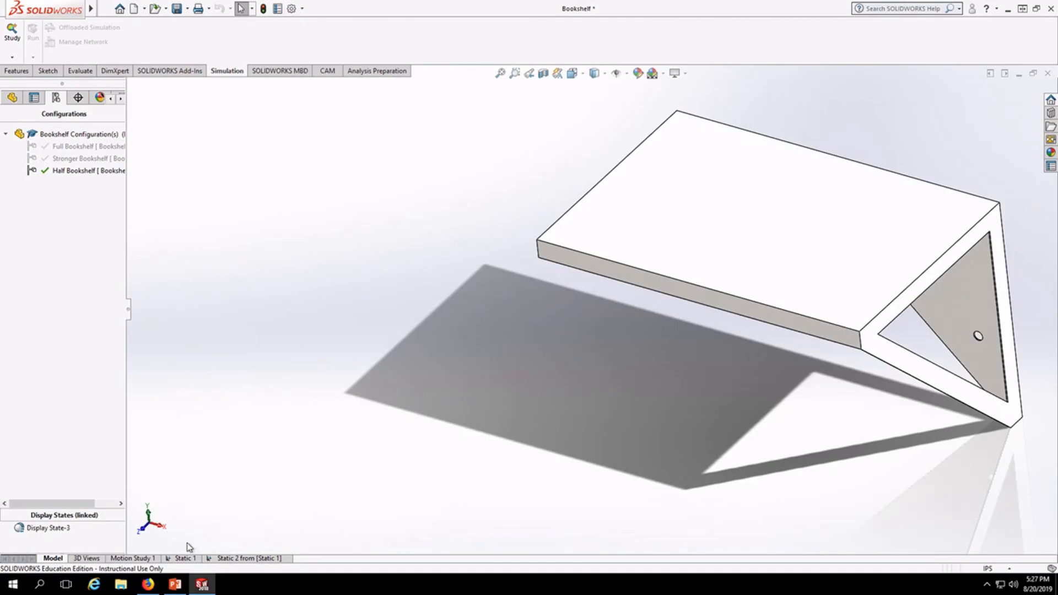
right_click(182, 558)
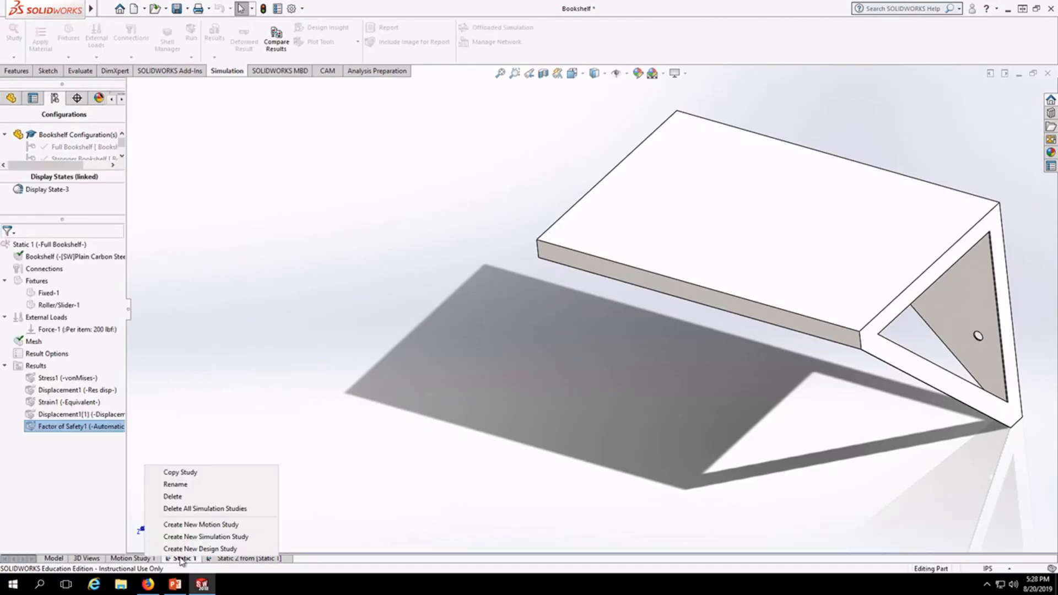
left_click(214, 472)
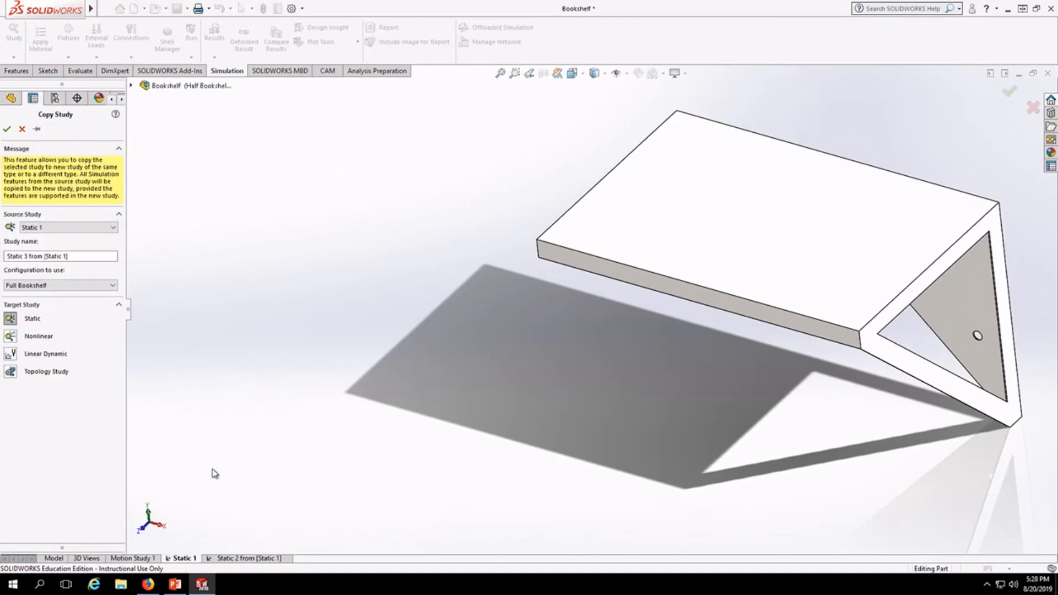
left_click(57, 285)
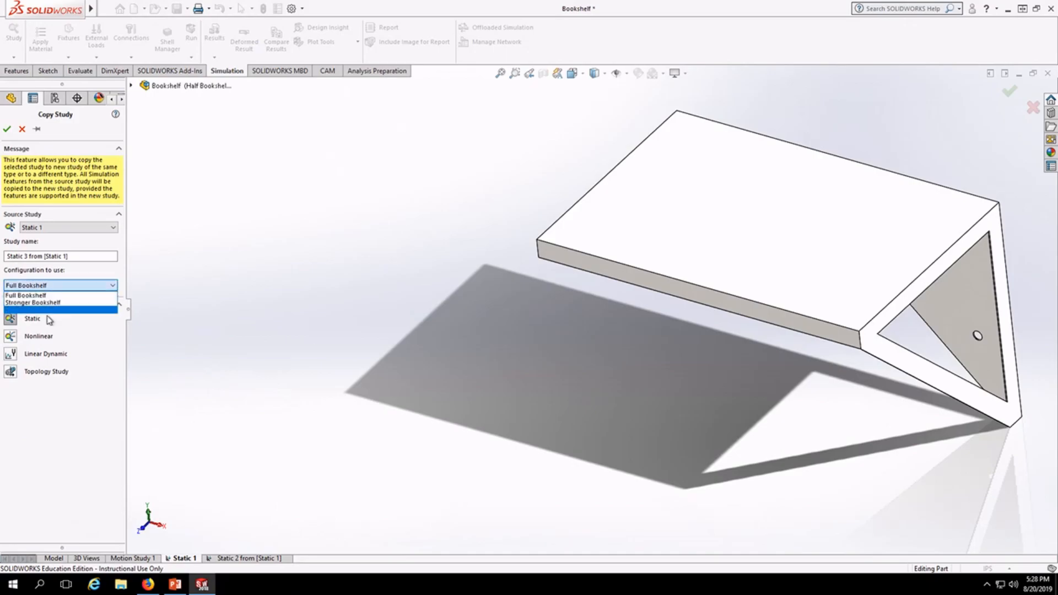
left_click(47, 305)
left_click(7, 130)
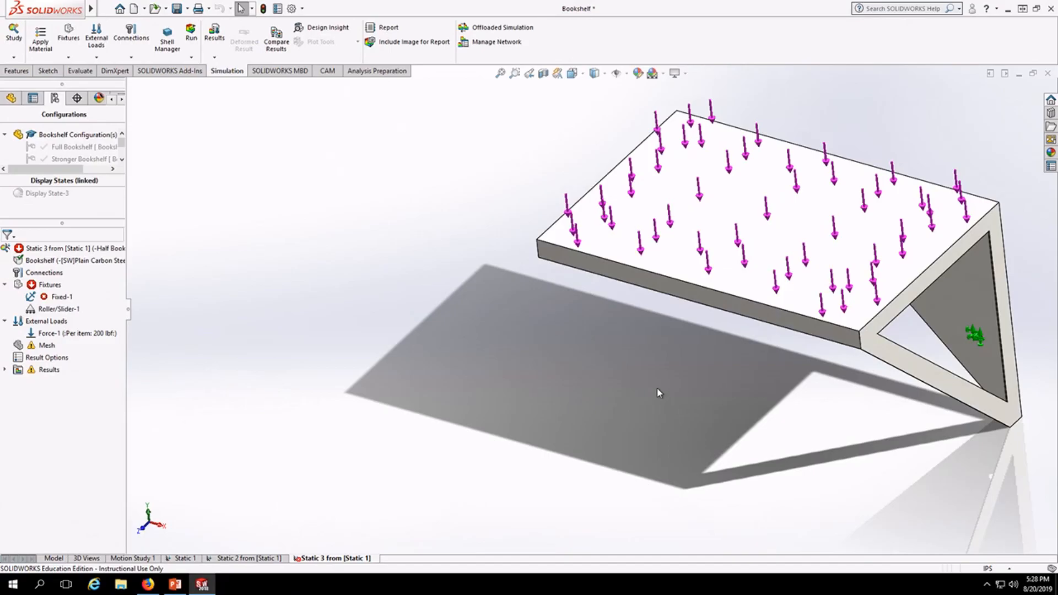
Step: Edit the Fixed-1 fixture in the new study to remove its duplicate or invalid geometry entities, keeping the remaining faces fixed
right_click(55, 300)
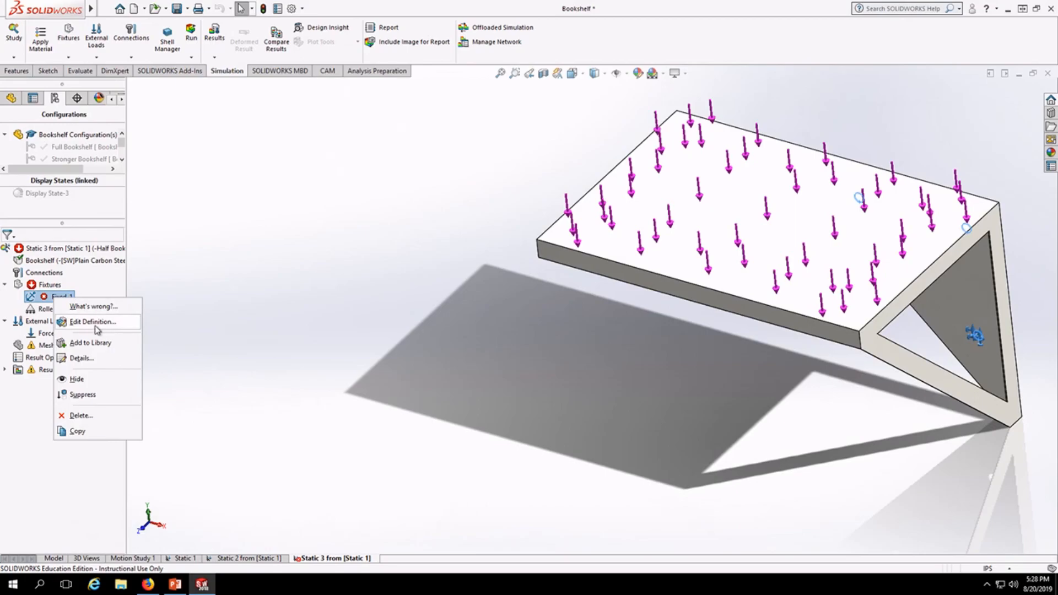
left_click(95, 323)
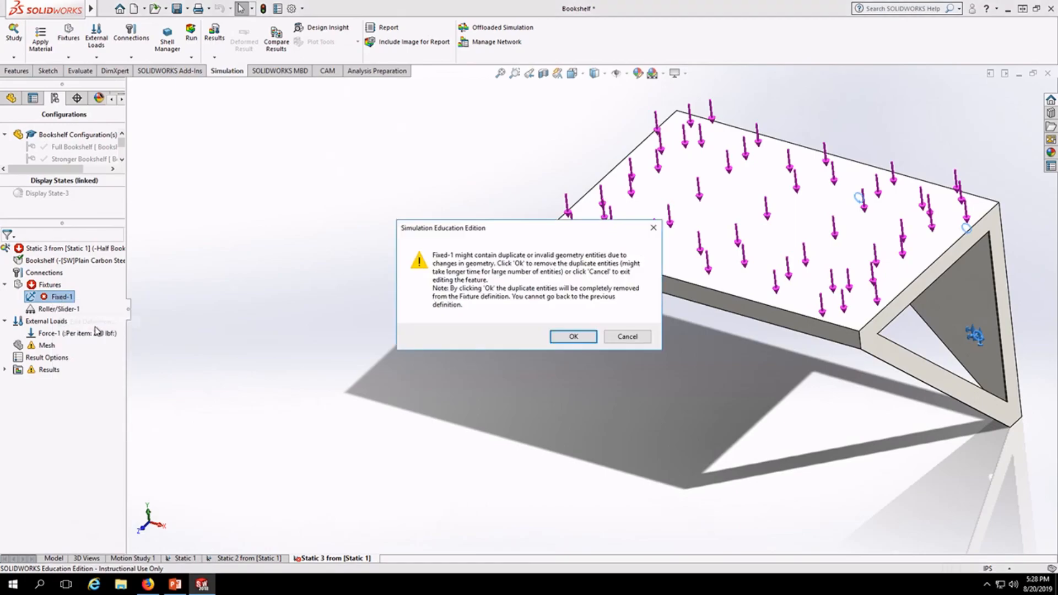
left_click(571, 336)
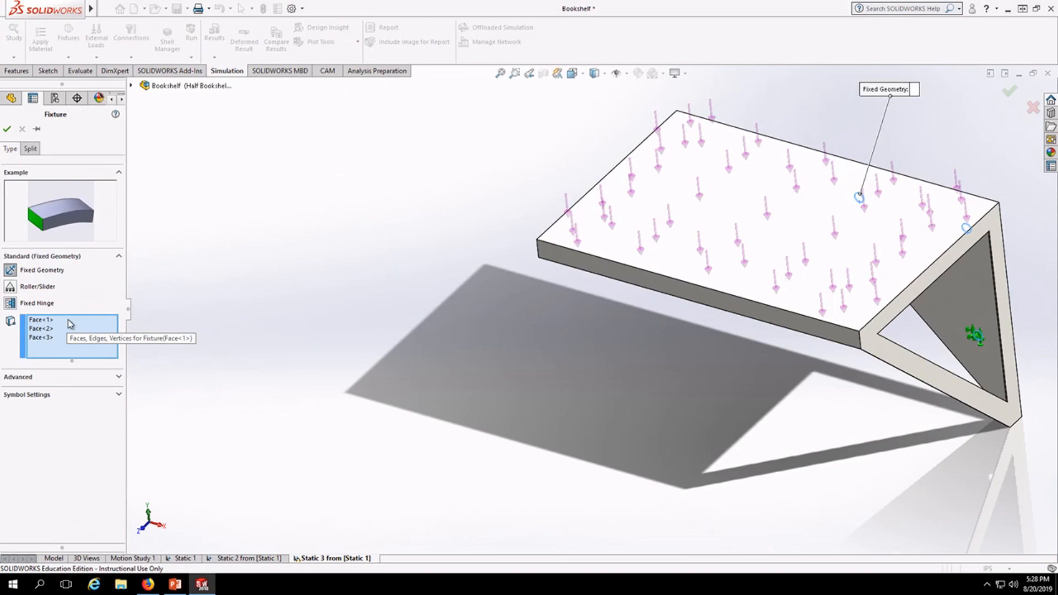
left_click(7, 130)
Step: Add a symmetry fixture on the cut end face of the half bookshelf
scroll(424, 354, "up", 2)
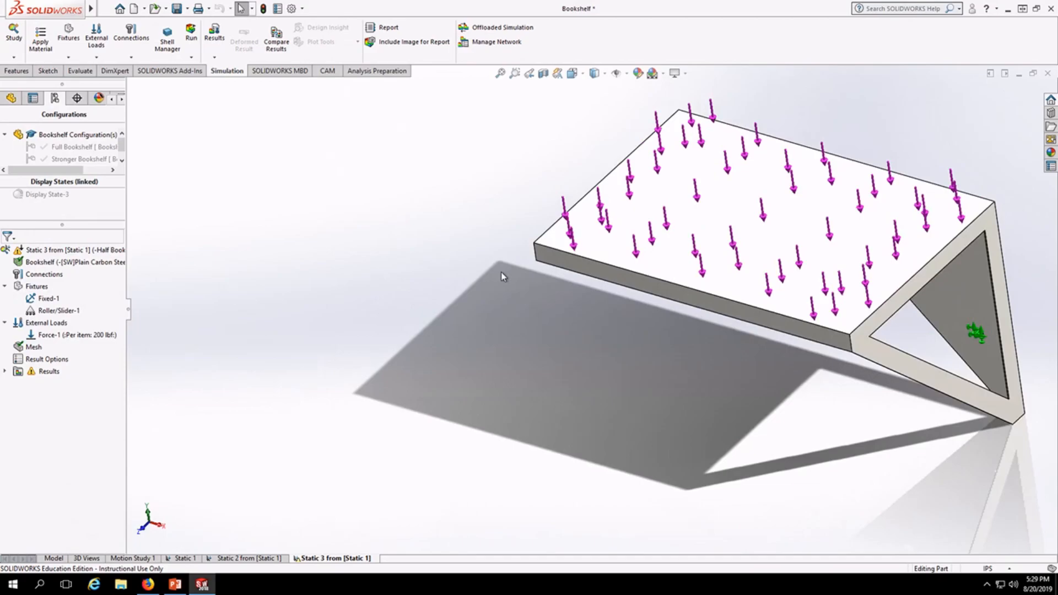
scroll(592, 223, "up", 3)
scroll(592, 223, "down", 3)
middle_click_drag(533, 351, 573, 335)
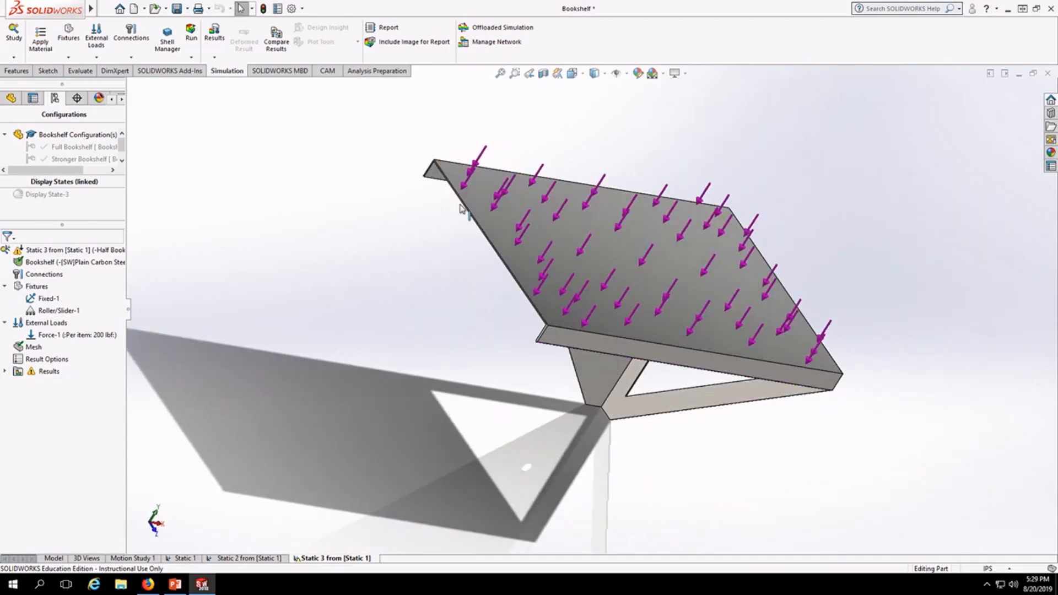
right_click(30, 288)
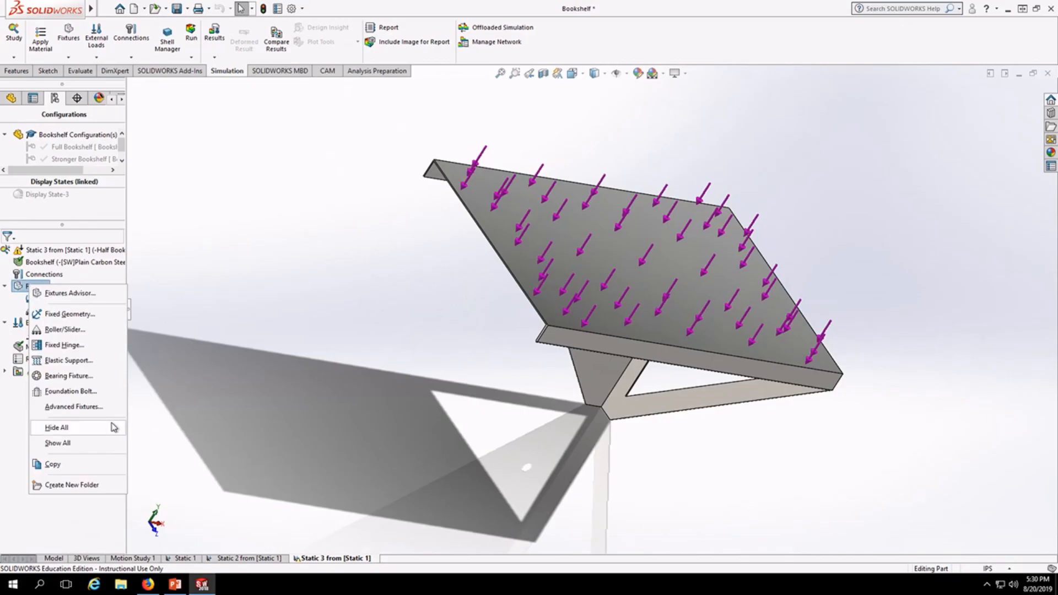
left_click(74, 406)
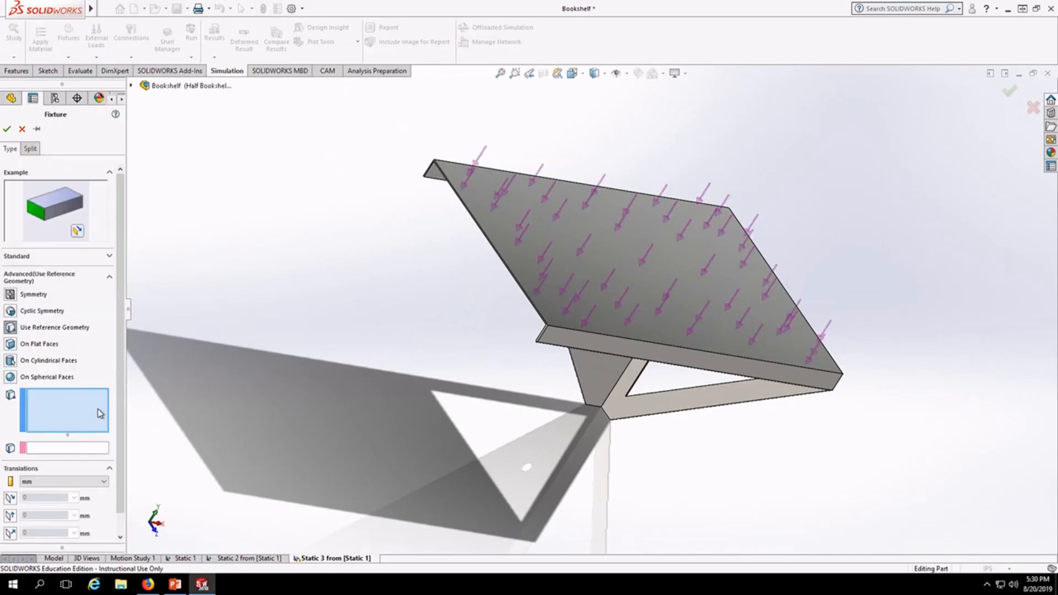
left_click(9, 295)
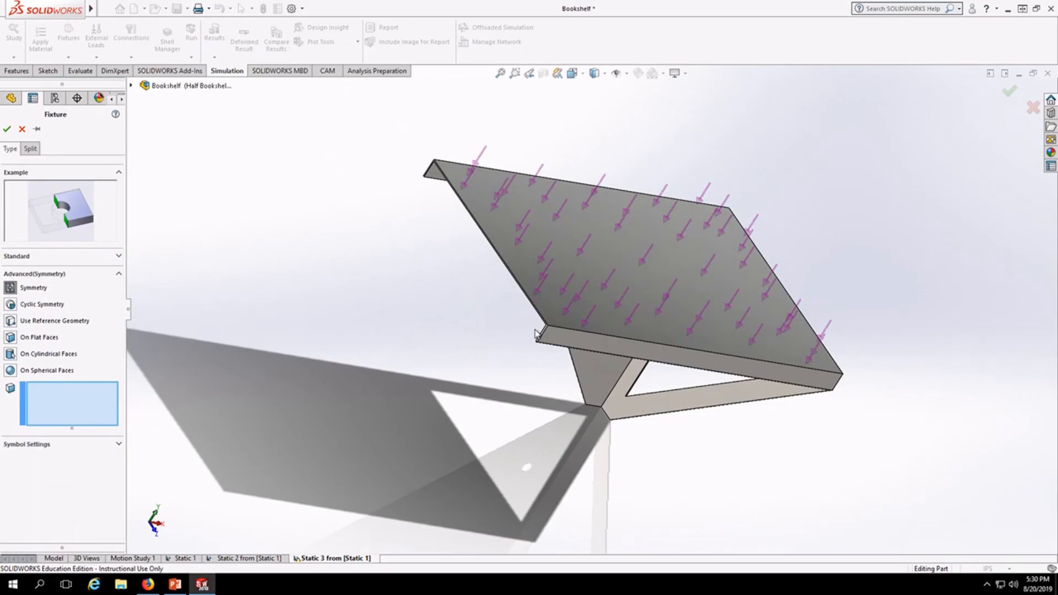
scroll(537, 334, "down", 5)
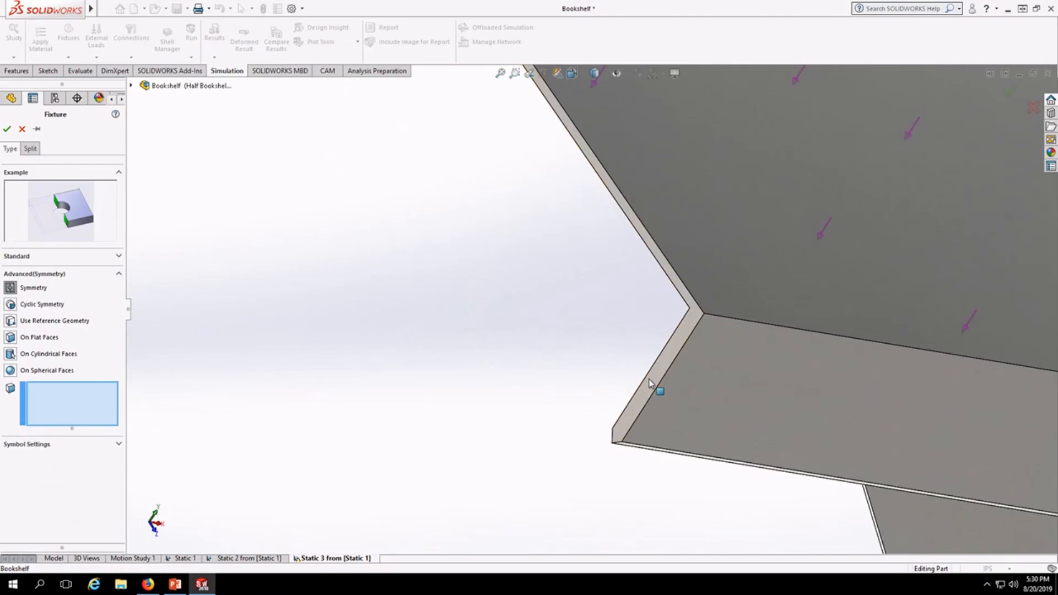
left_click(650, 384)
scroll(472, 283, "up", 5)
scroll(671, 297, "down", 5)
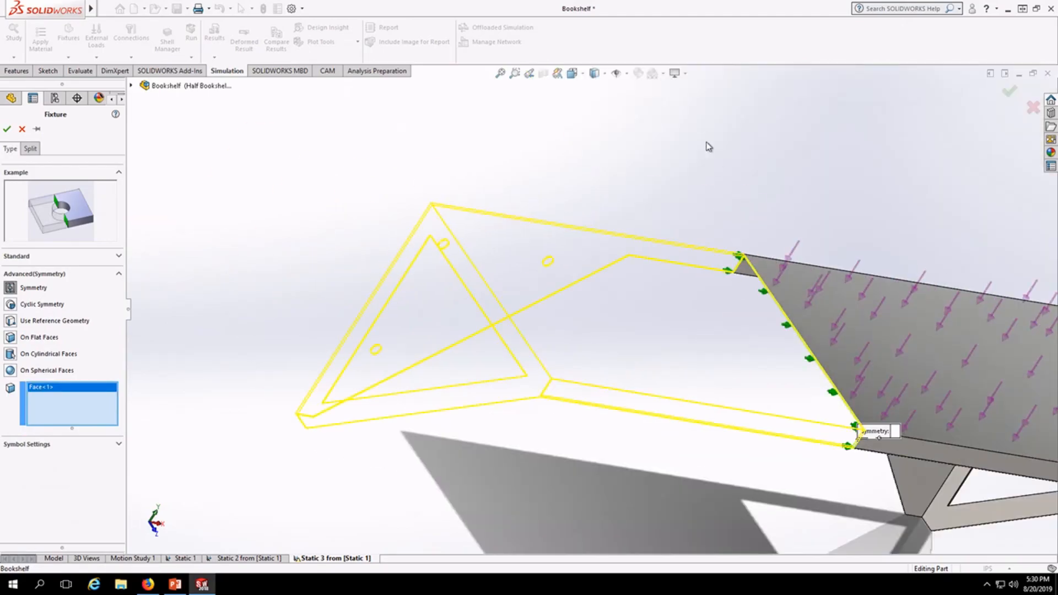
left_click(5, 129)
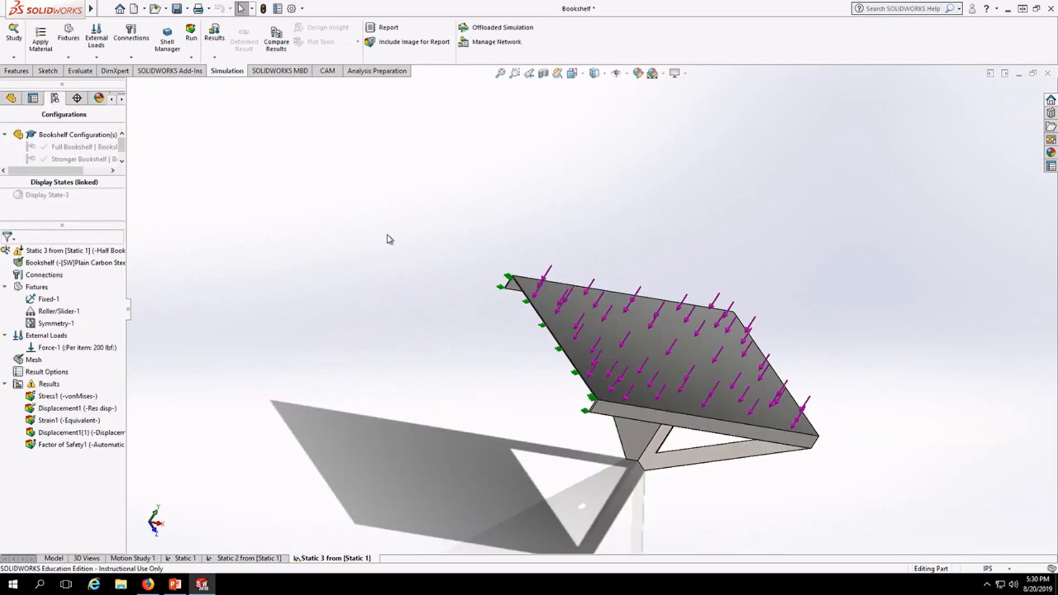
Step: Set the force on the half bookshelf's shelf face to 100 lbf and run the study
right_click(100, 351)
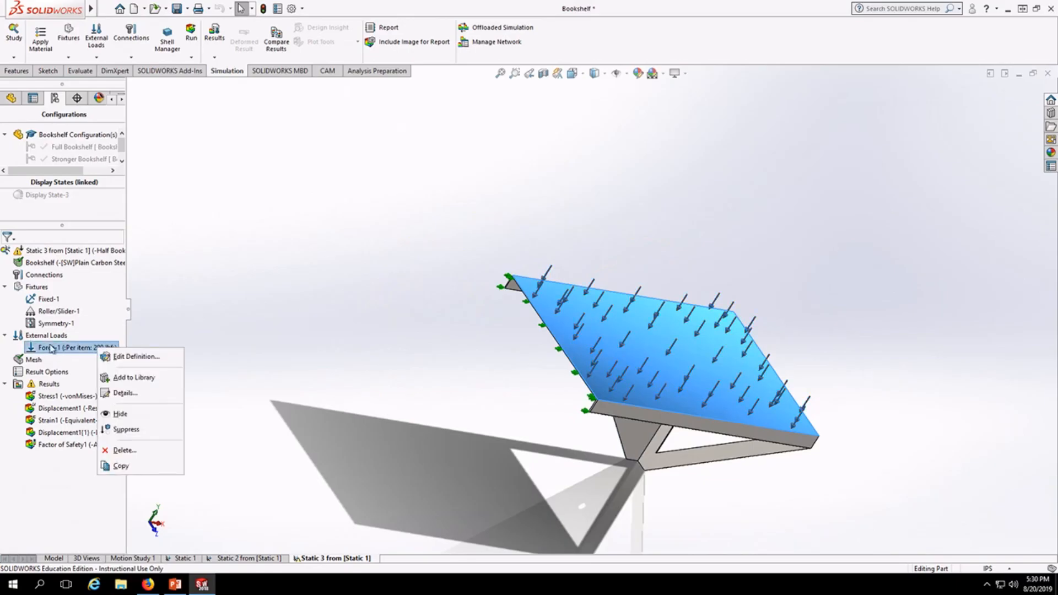
left_click(136, 357)
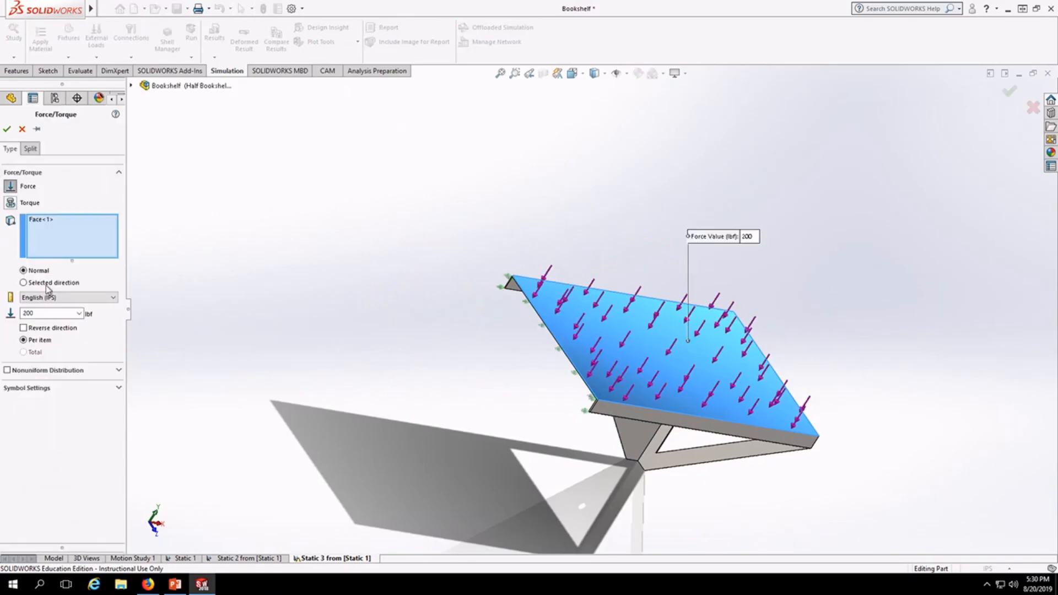
double_click(34, 312)
type("100")
left_click(8, 127)
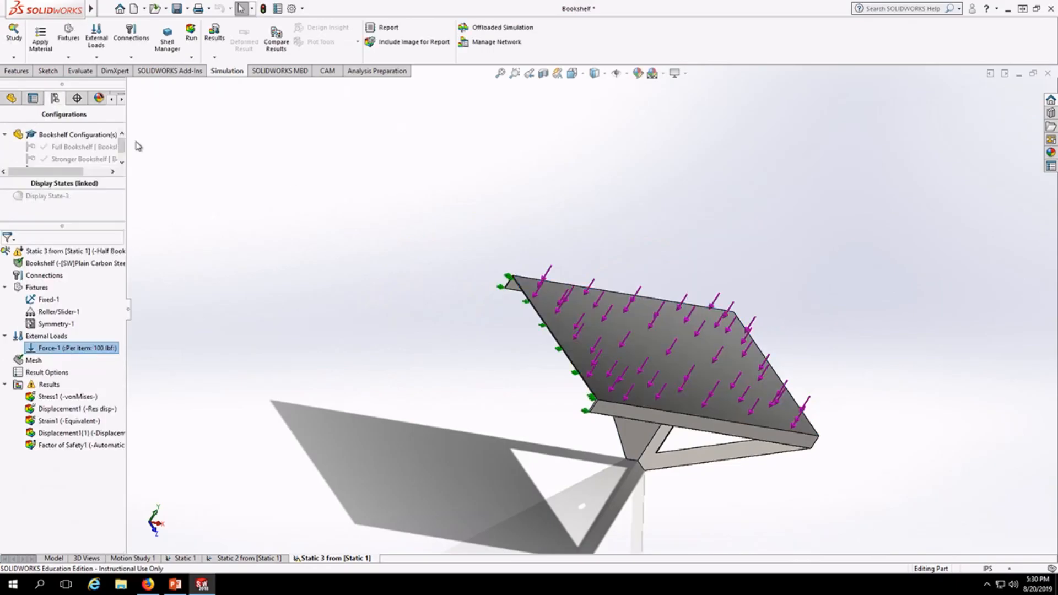
left_click(191, 34)
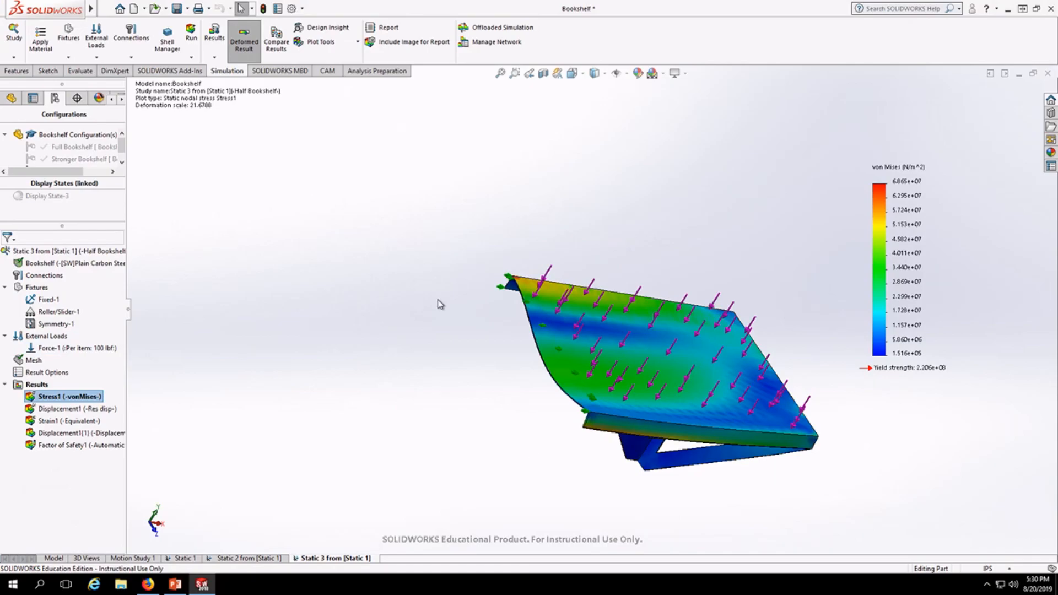
Step: Set the isometric view and publish a letter-size report of the half bookshelf study to the desktop, shown on publish
key("ctrl+7")
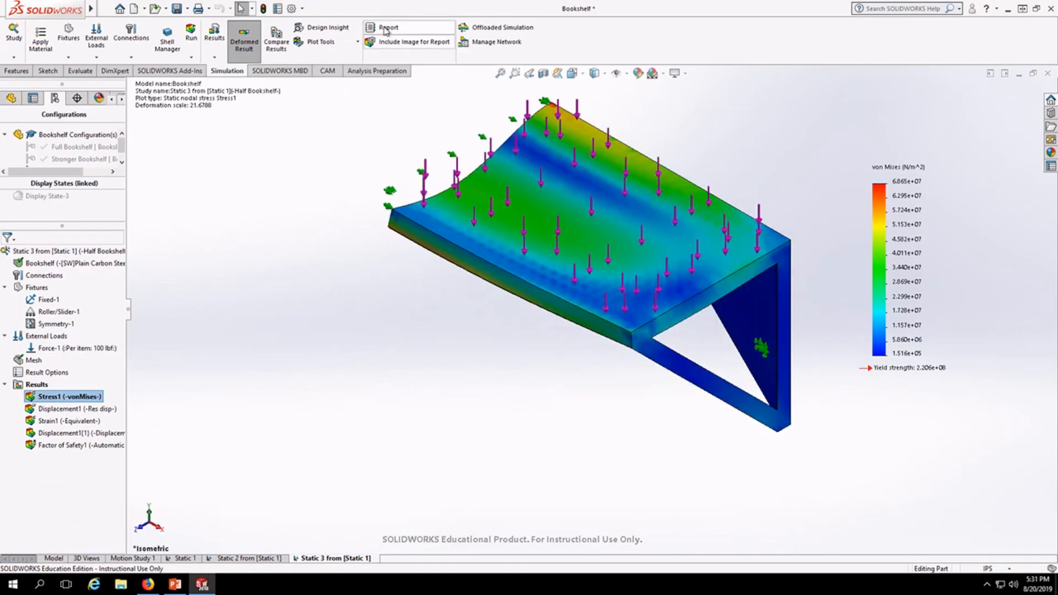
left_click(386, 29)
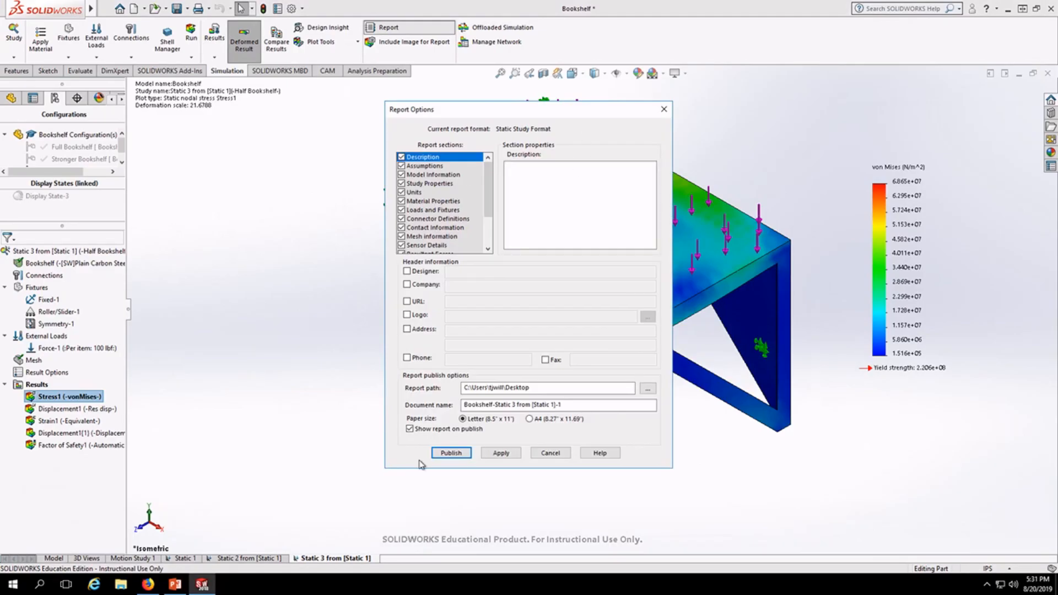
left_click(451, 454)
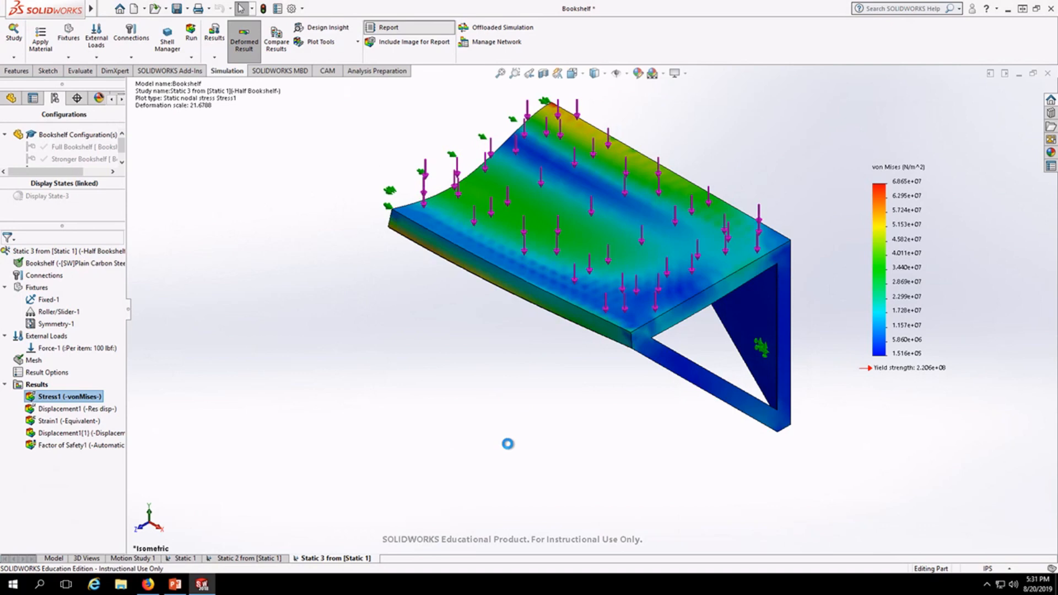